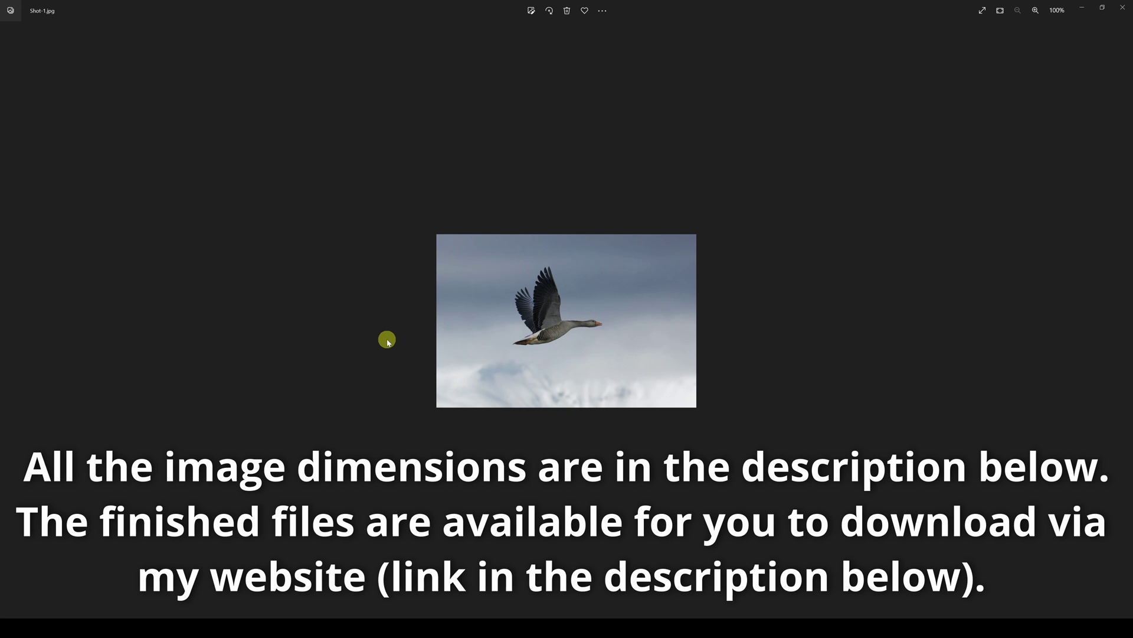
# Look through the sample photos, starting from Shot-1.jpg.
pyautogui.press('Right')
pyautogui.press('Right')
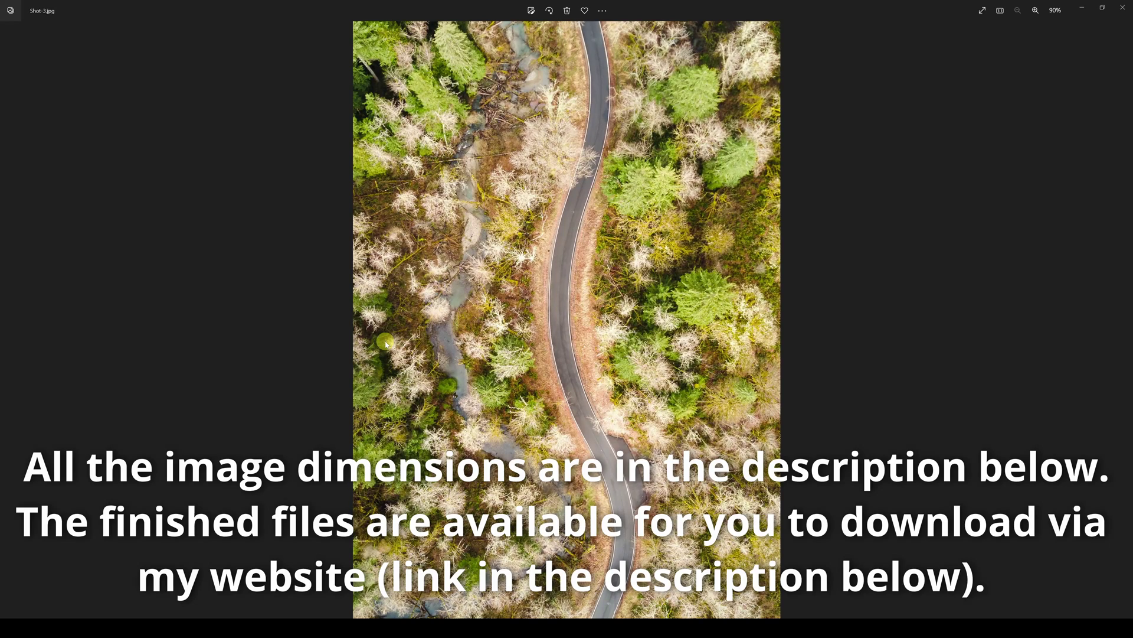
pyautogui.press('Right')
pyautogui.press('Right')
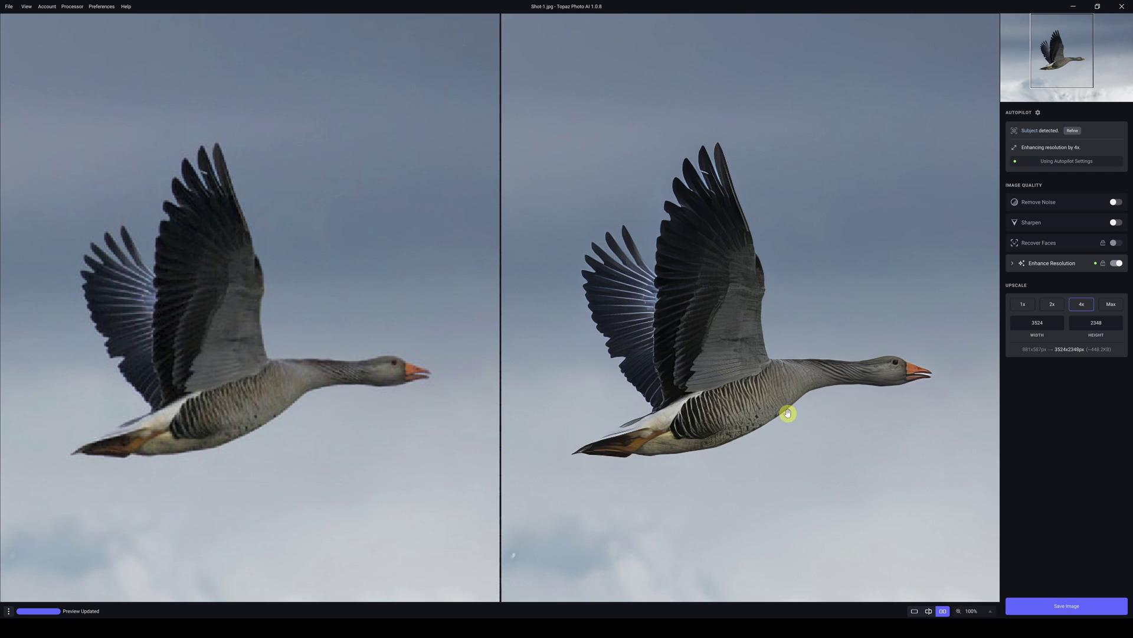
# In Topaz Photo AI, compare the Natural, Graphics and Low Resolution enhancement models on the 4x goose photo, finishing on Low Resolution.
pyautogui.moveTo(762, 383)
pyautogui.mouseDown()
pyautogui.moveTo(711, 354)
pyautogui.moveTo(693, 273)
pyautogui.mouseUp()
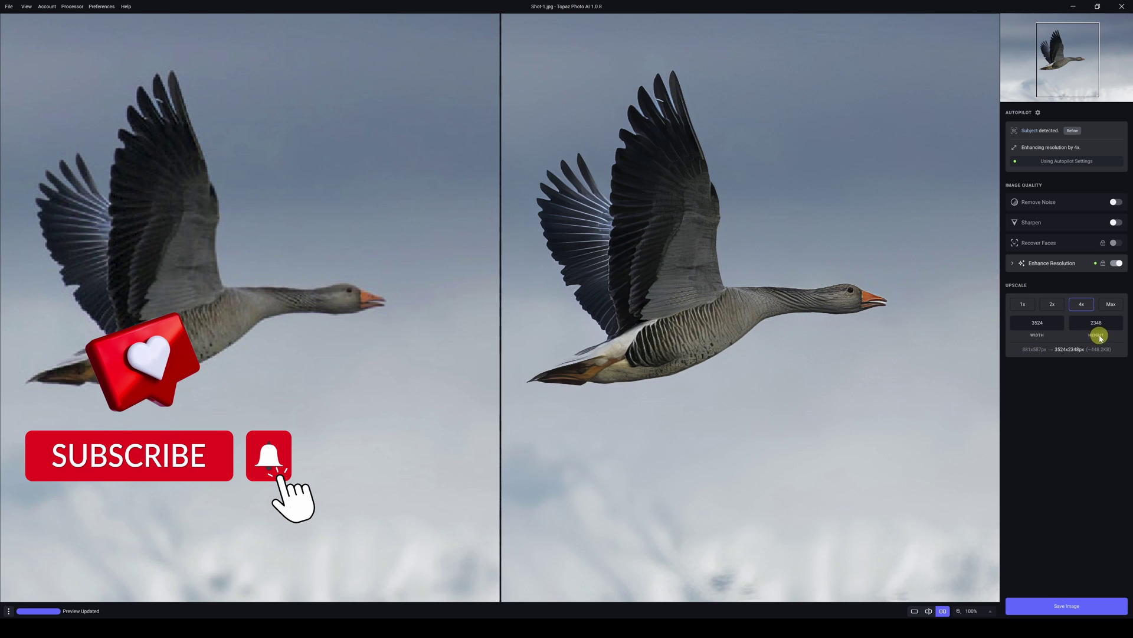
pyautogui.click(1070, 262)
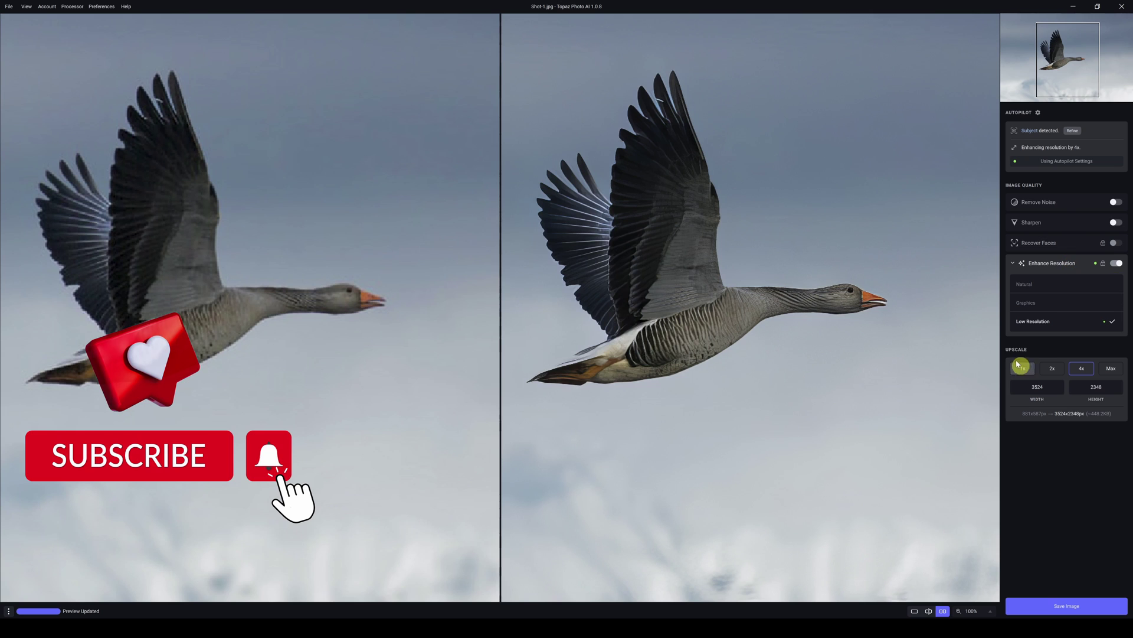
pyautogui.click(1027, 286)
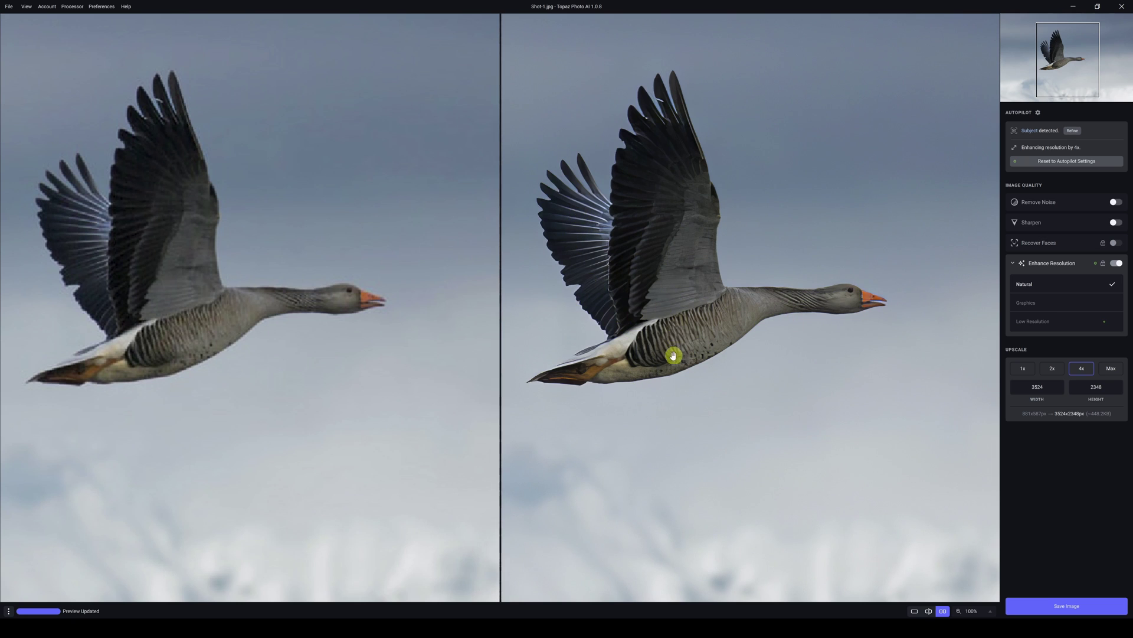
pyautogui.click(1031, 303)
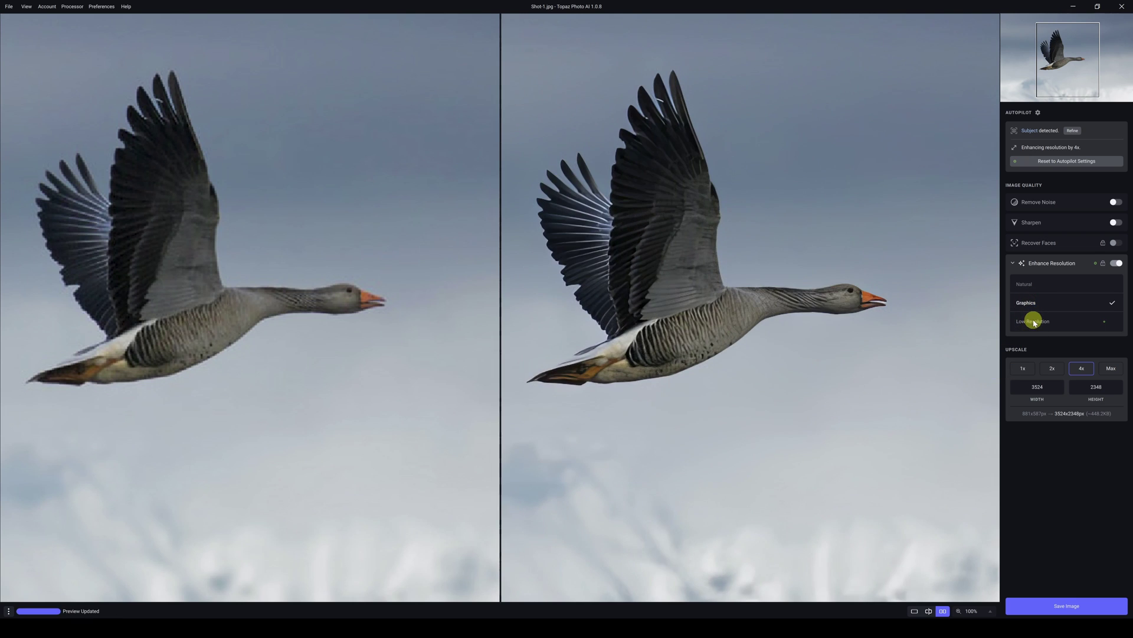
pyautogui.click(1035, 321)
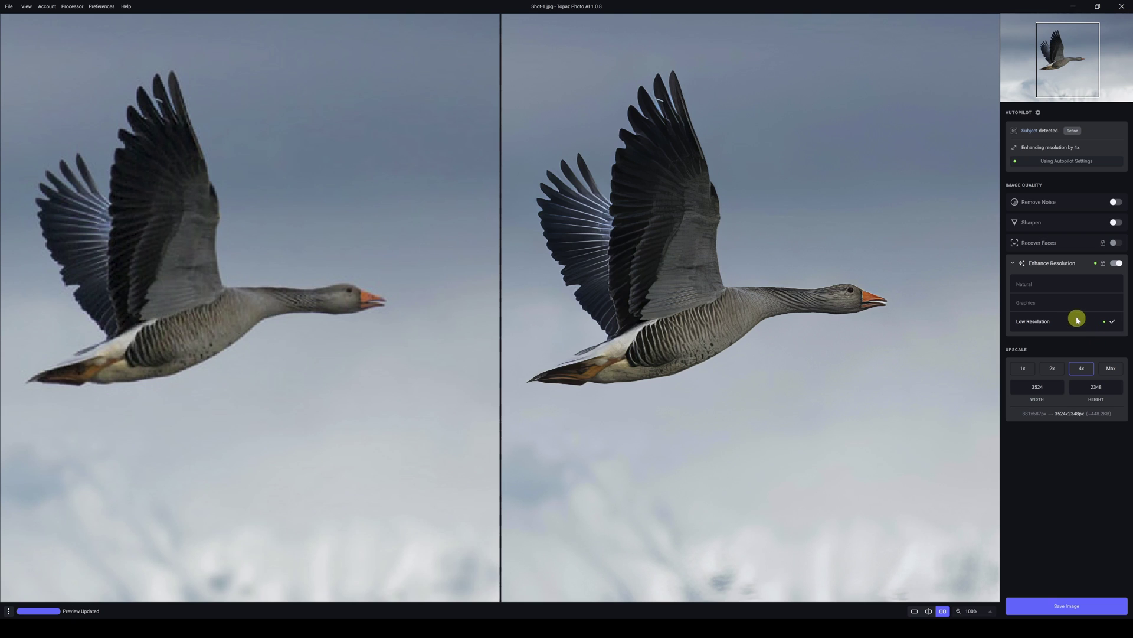
pyautogui.scroll(1, 774, 251)
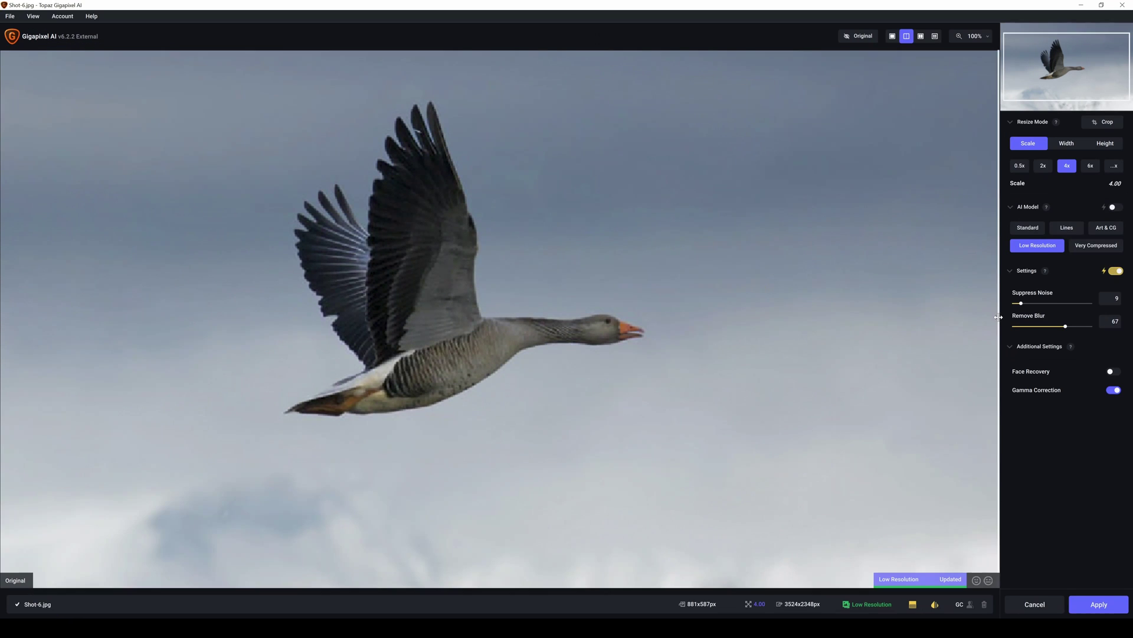
# In Topaz Gigapixel AI, reveal the upscaled goose preview and compare the Standard, Lines, Art & CG and Low Resolution models.
pyautogui.moveTo(999, 283); pyautogui.dragTo(47, 284)
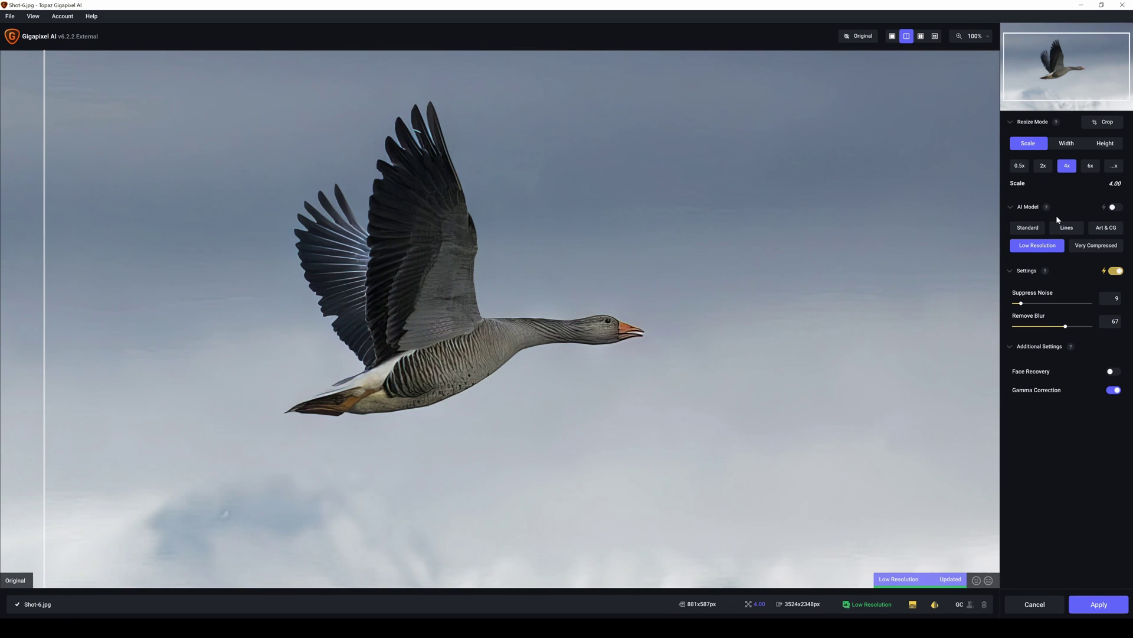
pyautogui.click(1033, 235)
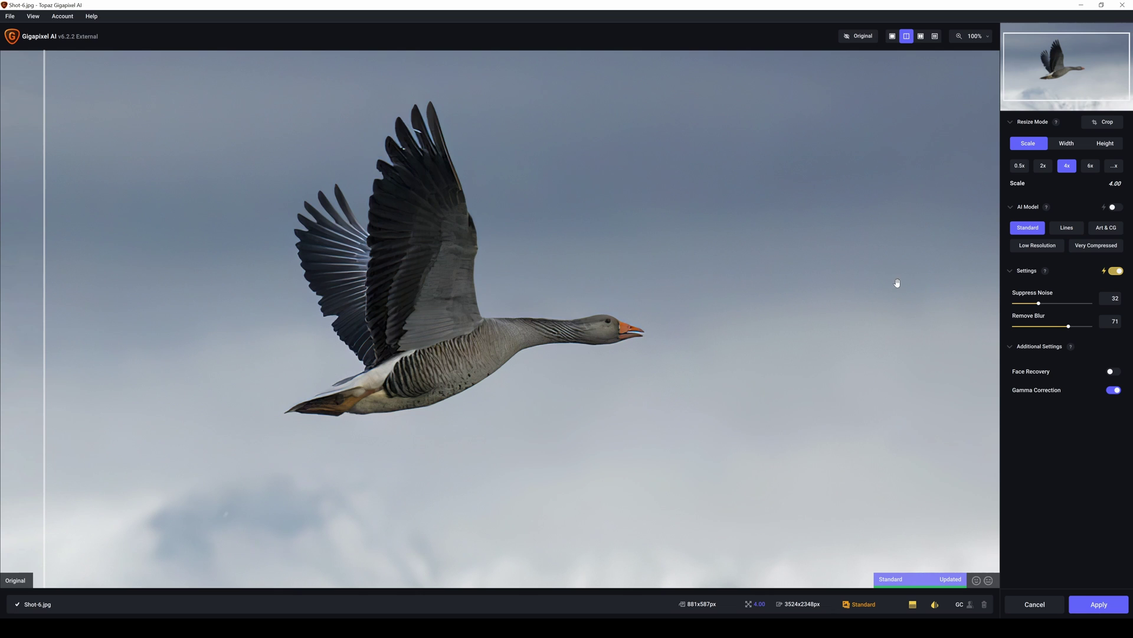
pyautogui.click(1066, 228)
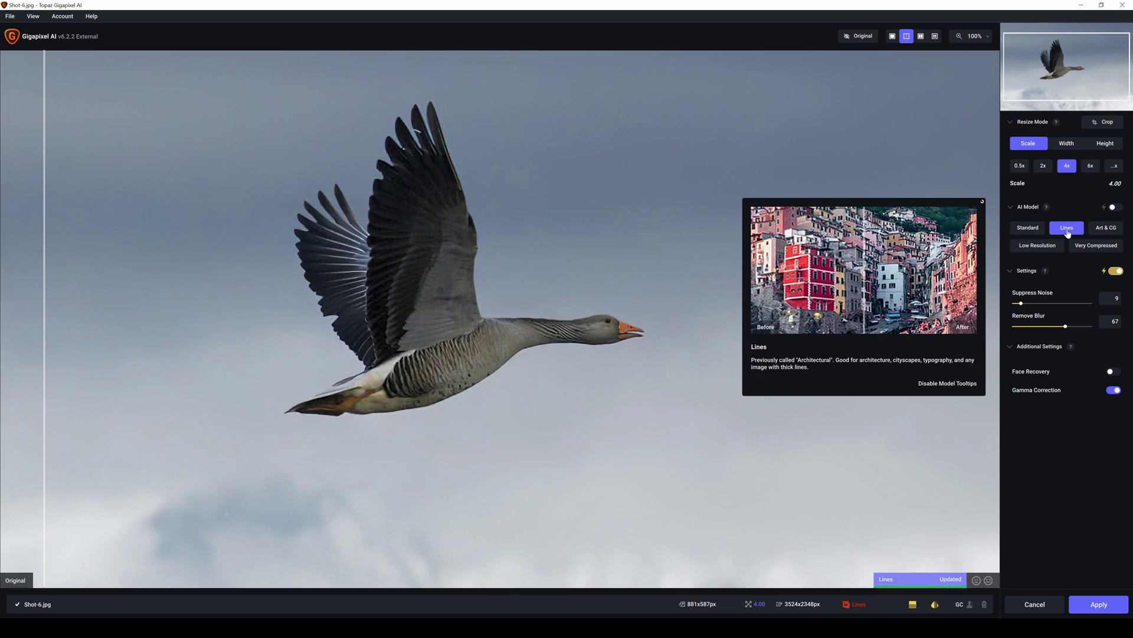
pyautogui.click(1109, 229)
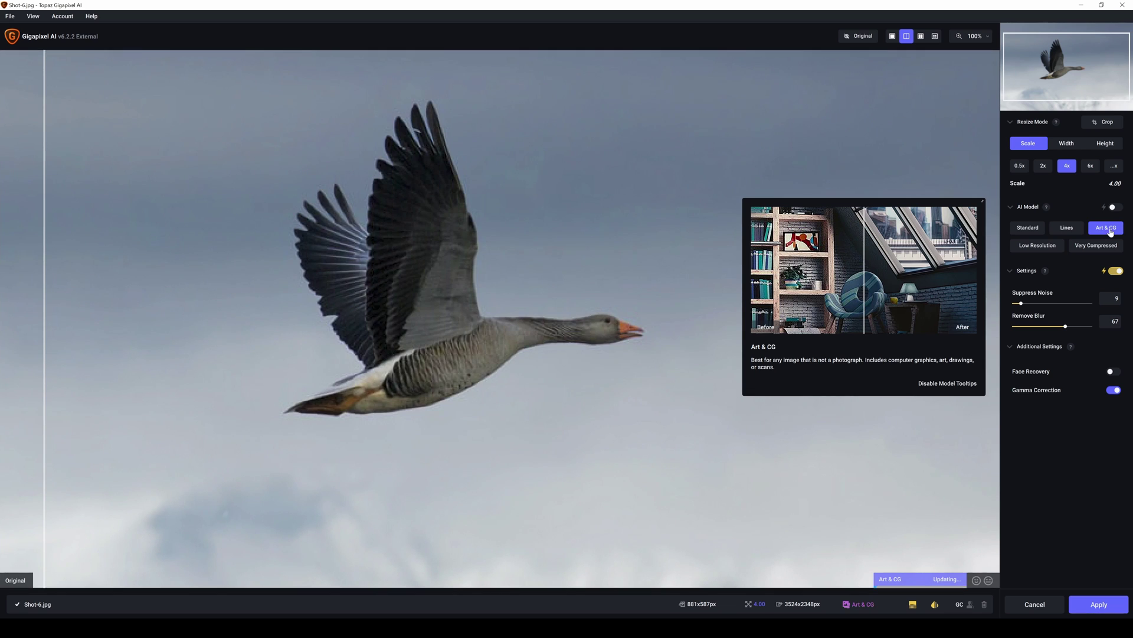
pyautogui.click(1039, 248)
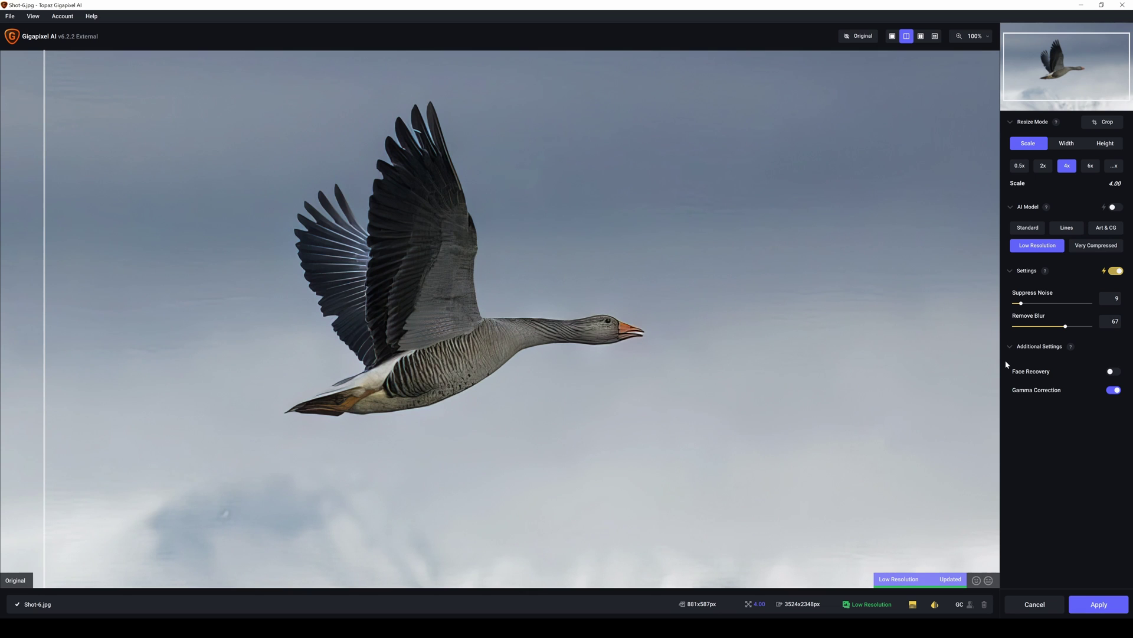
# Compare the Very Compressed and Standard models with Low Resolution on the goose, finishing on Low Resolution.
pyautogui.click(1097, 246)
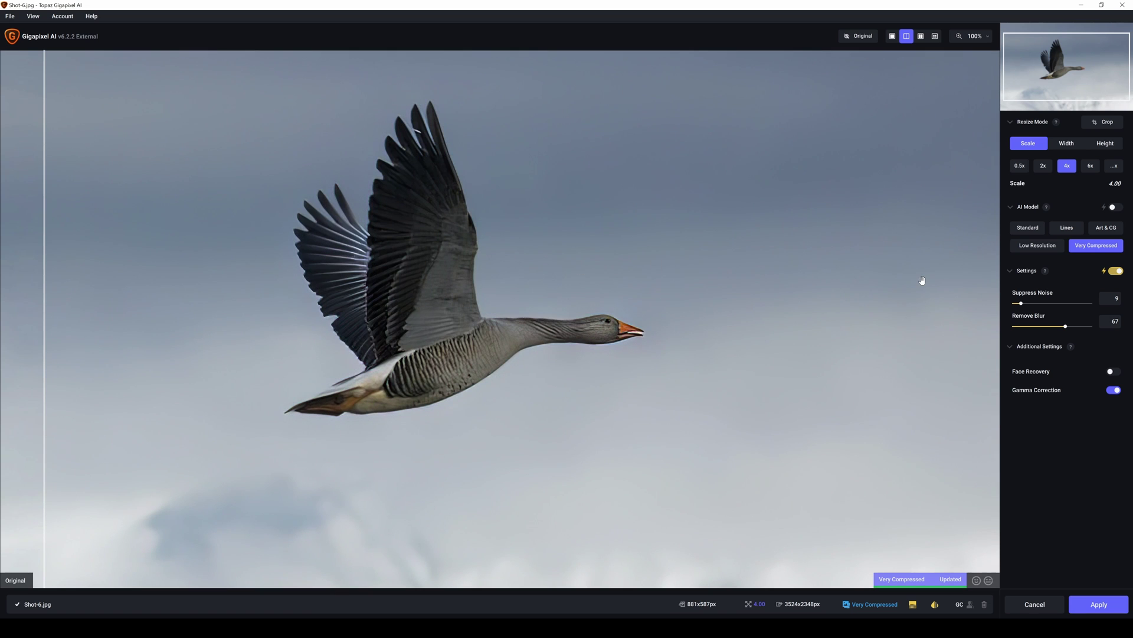
pyautogui.click(1037, 246)
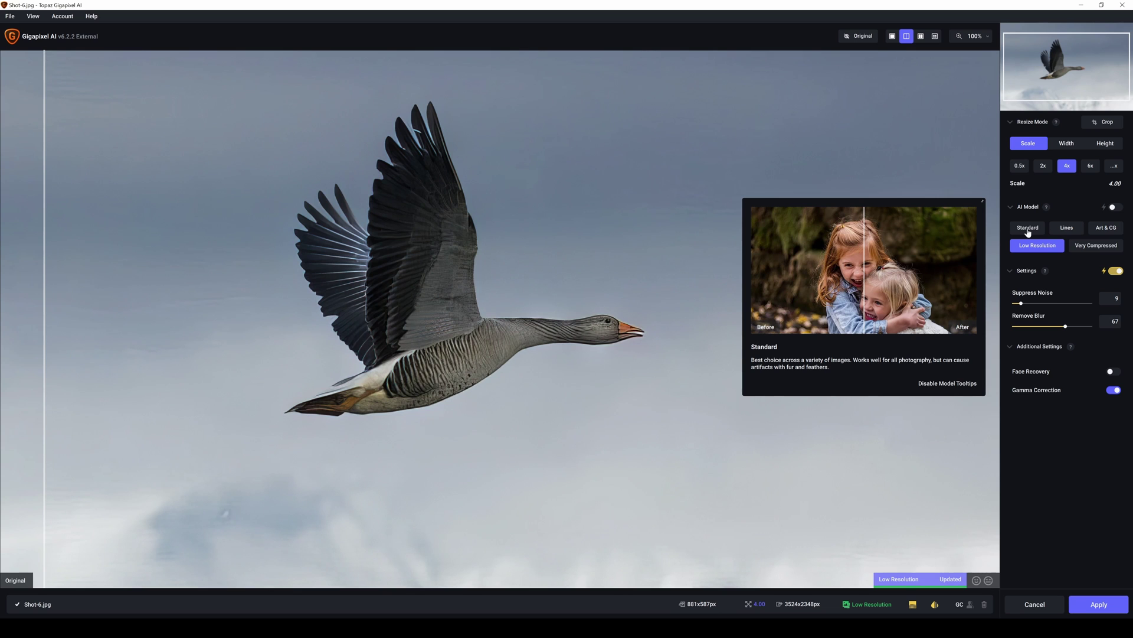
pyautogui.click(1028, 229)
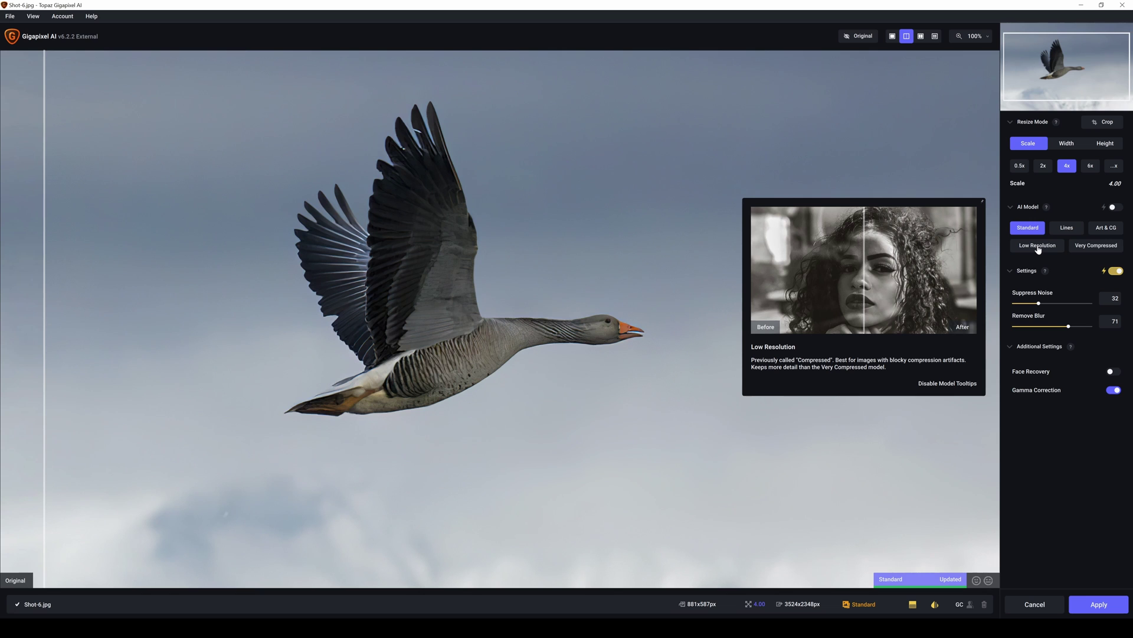
pyautogui.click(1037, 247)
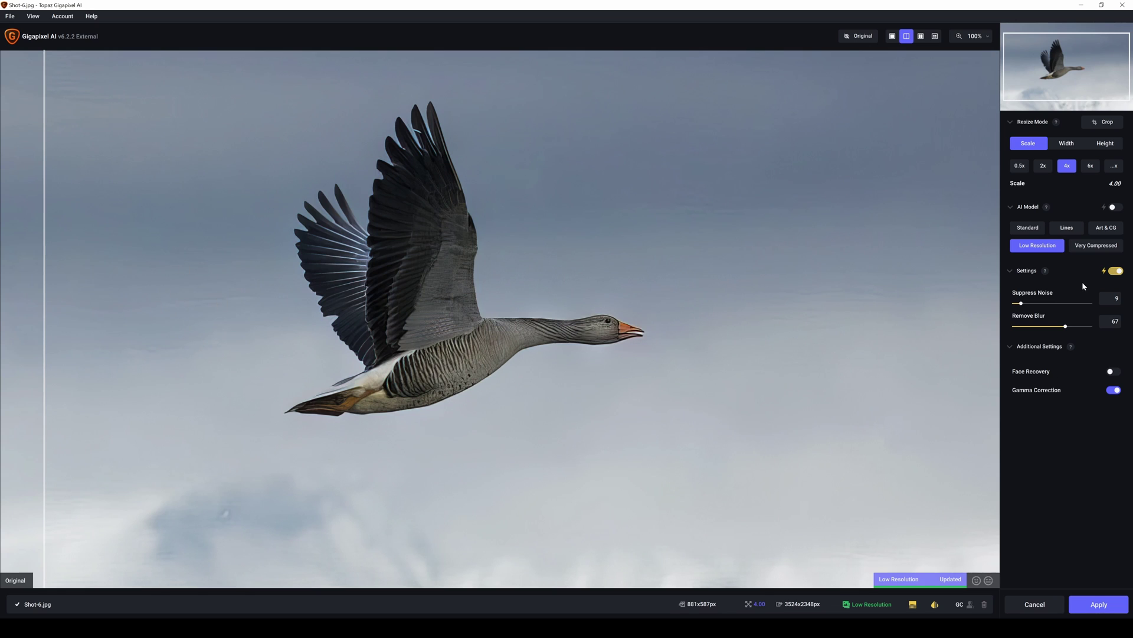
# Try stronger Low Resolution settings on the goose, with Suppress Noise at 60 and Remove Blur at 95.
pyautogui.moveTo(1022, 304); pyautogui.dragTo(1066, 305)
pyautogui.moveTo(1064, 304); pyautogui.dragTo(1063, 304)
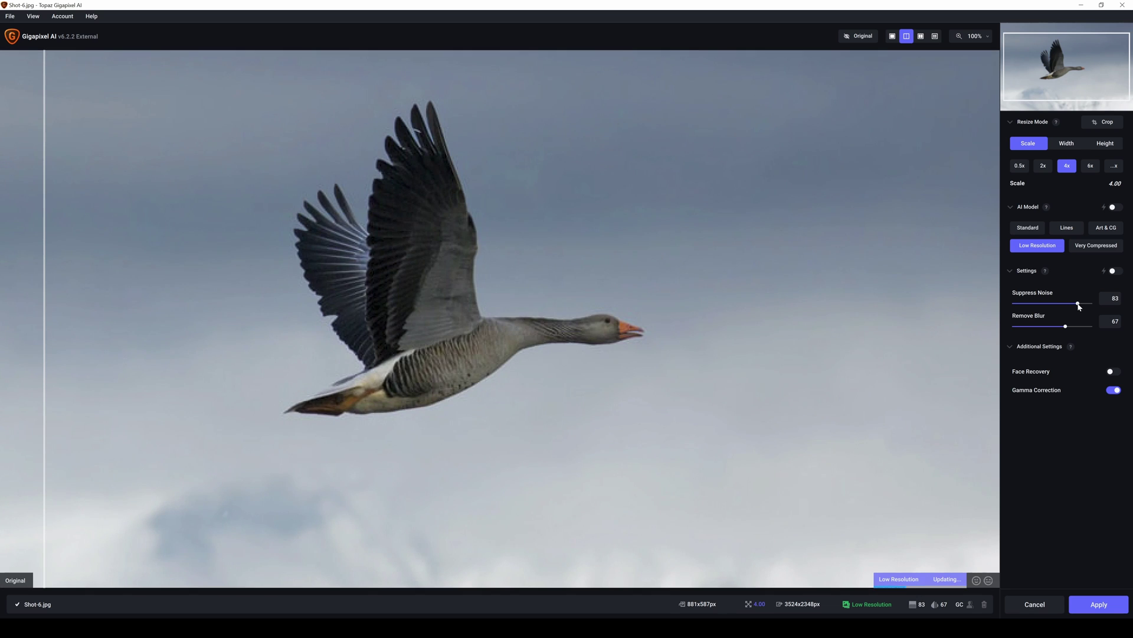
pyautogui.moveTo(1078, 305)
pyautogui.mouseDown()
pyautogui.moveTo(1092, 307)
pyautogui.moveTo(1061, 304)
pyautogui.mouseUp()
pyautogui.click(1087, 326)
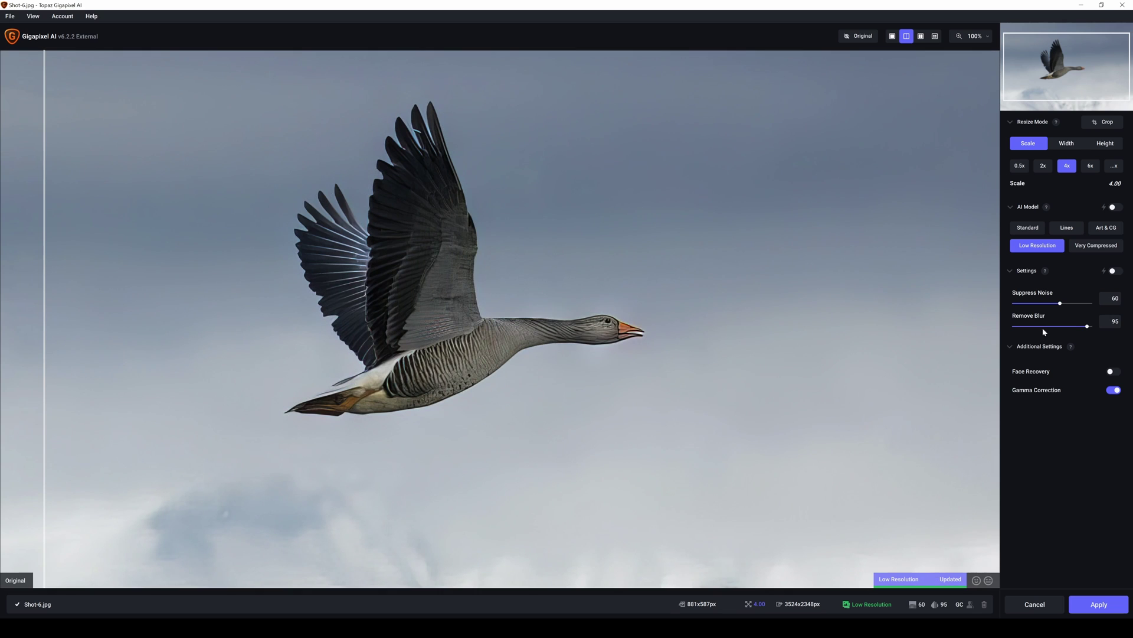
# Compare the Standard model with Low Resolution using the adjusted noise and blur settings, then examine the whole goose photo.
pyautogui.click(1034, 230)
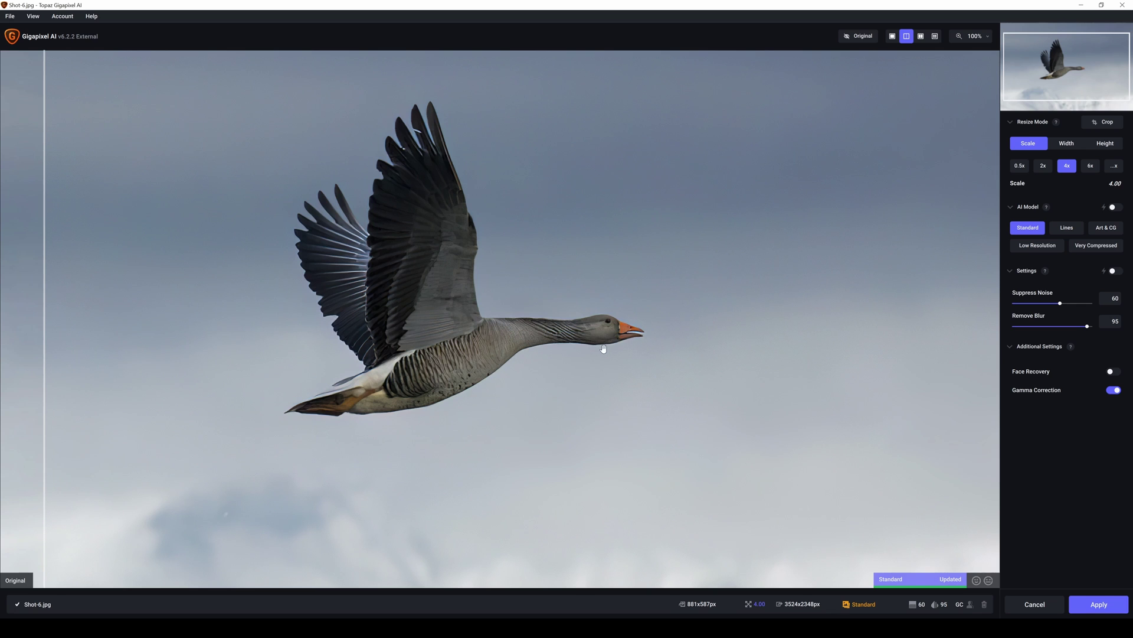
pyautogui.click(1039, 247)
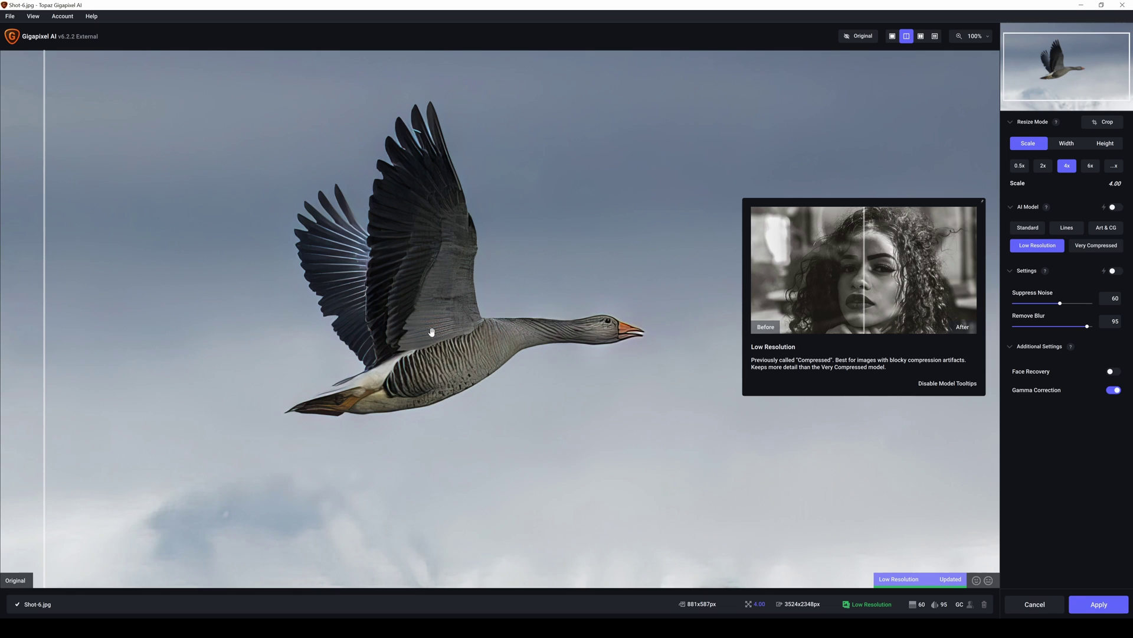
pyautogui.scroll(-4, 463, 353)
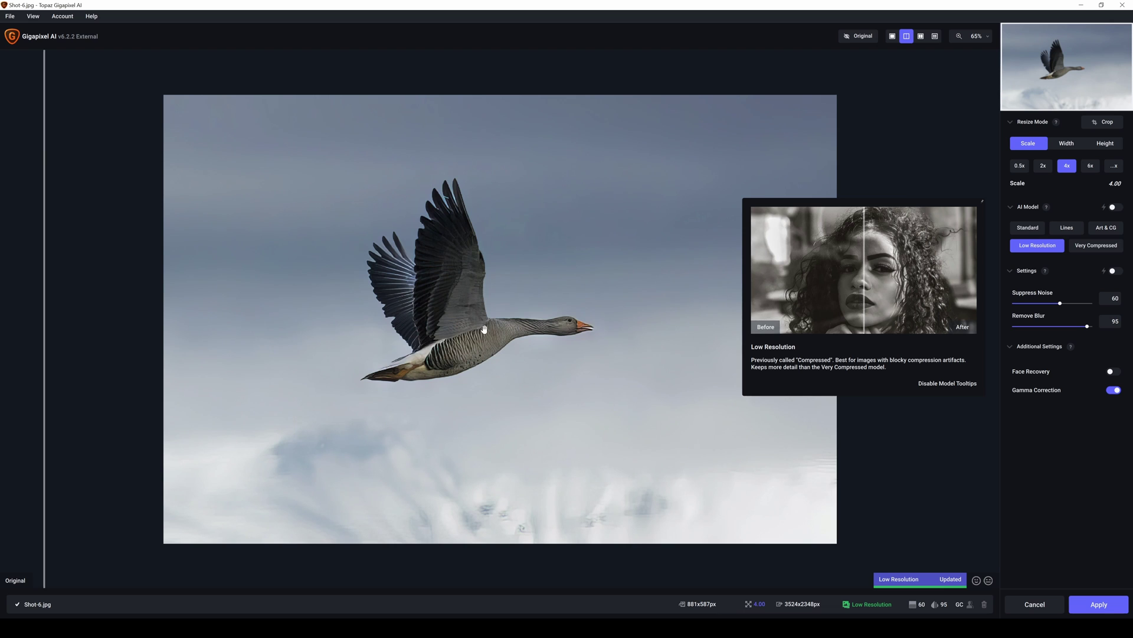
# Reduce Suppress Noise to 0 and Remove Blur to 1 for the Low Resolution model.
pyautogui.moveTo(1061, 303); pyautogui.dragTo(1058, 305)
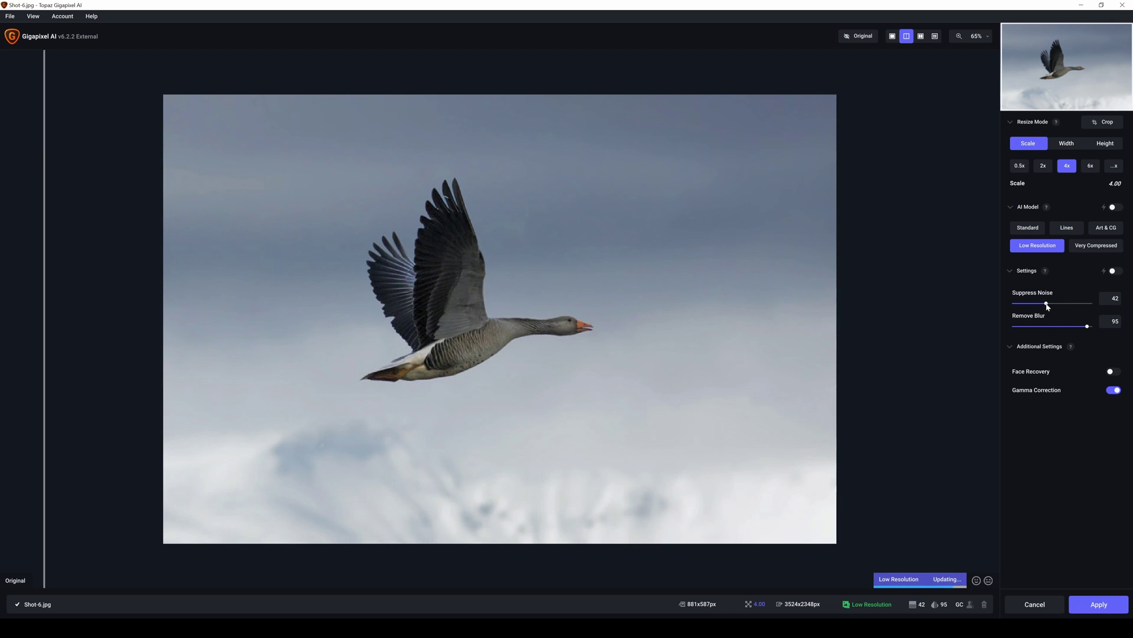
pyautogui.moveTo(1046, 305); pyautogui.dragTo(1014, 305)
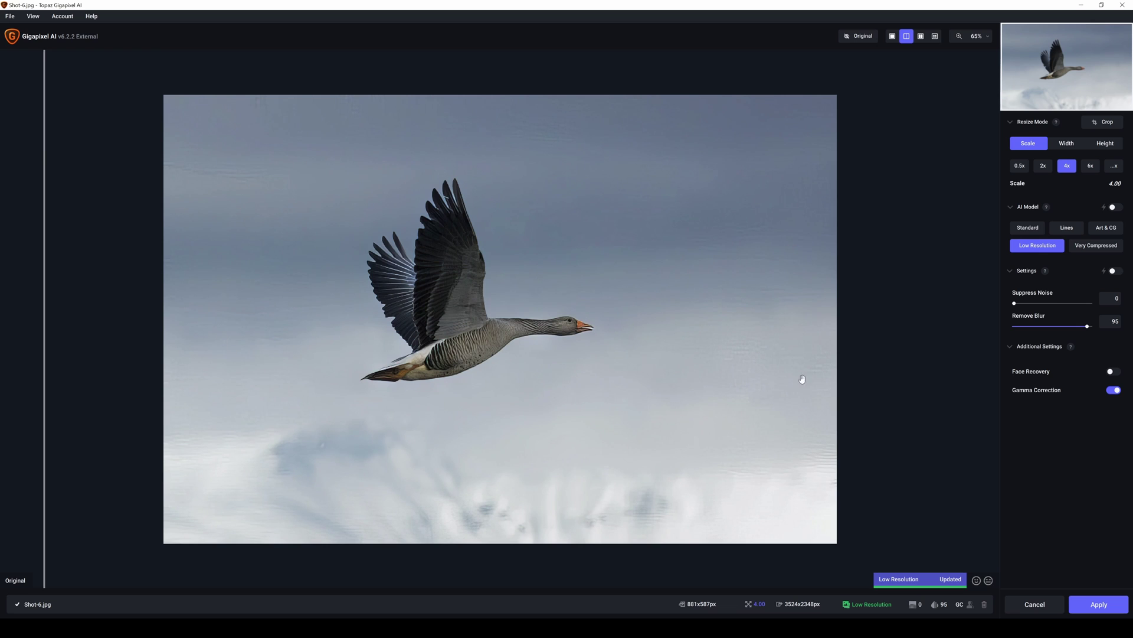
pyautogui.moveTo(1015, 304)
pyautogui.mouseDown()
pyautogui.moveTo(1061, 304)
pyautogui.moveTo(1076, 327)
pyautogui.moveTo(1015, 326)
pyautogui.mouseUp()
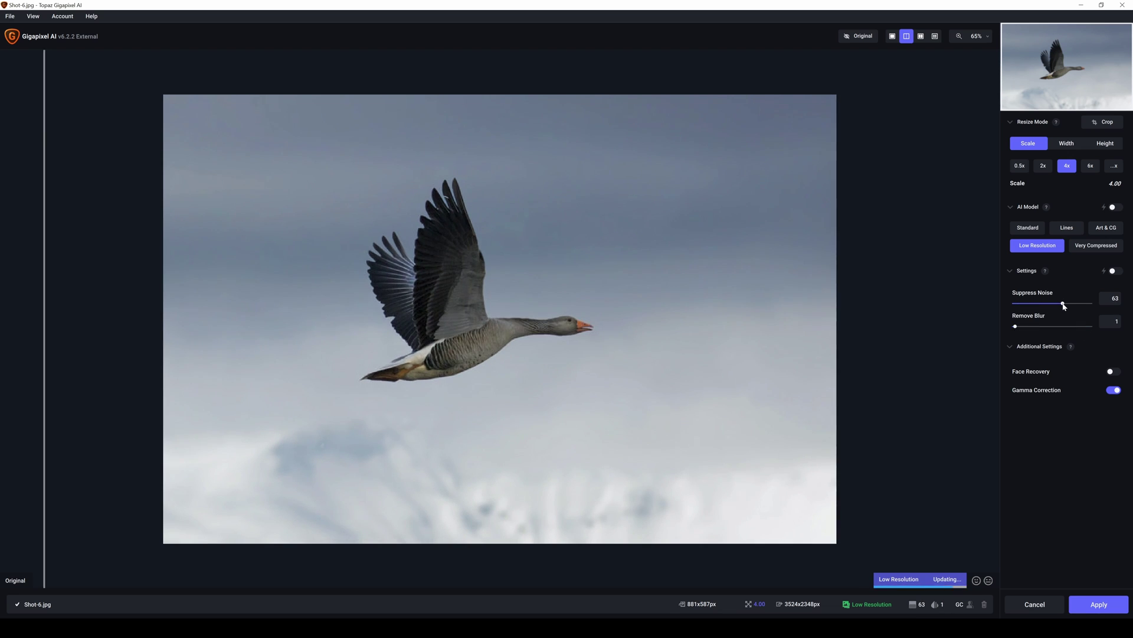
# Raise Suppress Noise to 76, check the goose's detail and apply the 4x Low Resolution upscale.
pyautogui.moveTo(1064, 305); pyautogui.dragTo(1066, 305)
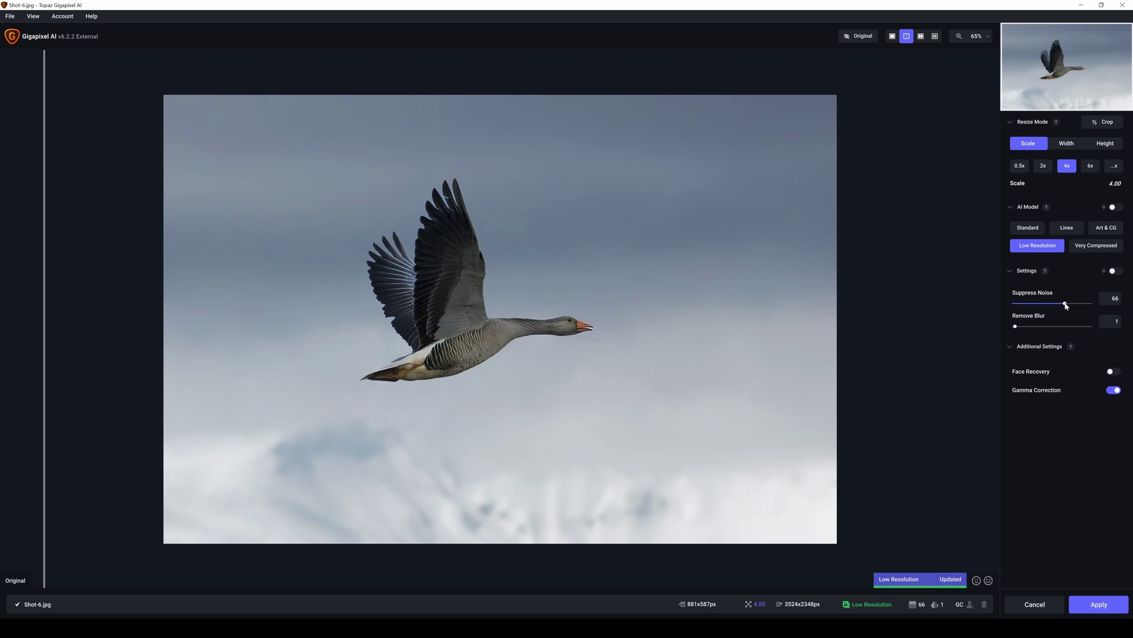
pyautogui.moveTo(1066, 305); pyautogui.dragTo(1073, 303)
pyautogui.scroll(5, 558, 332)
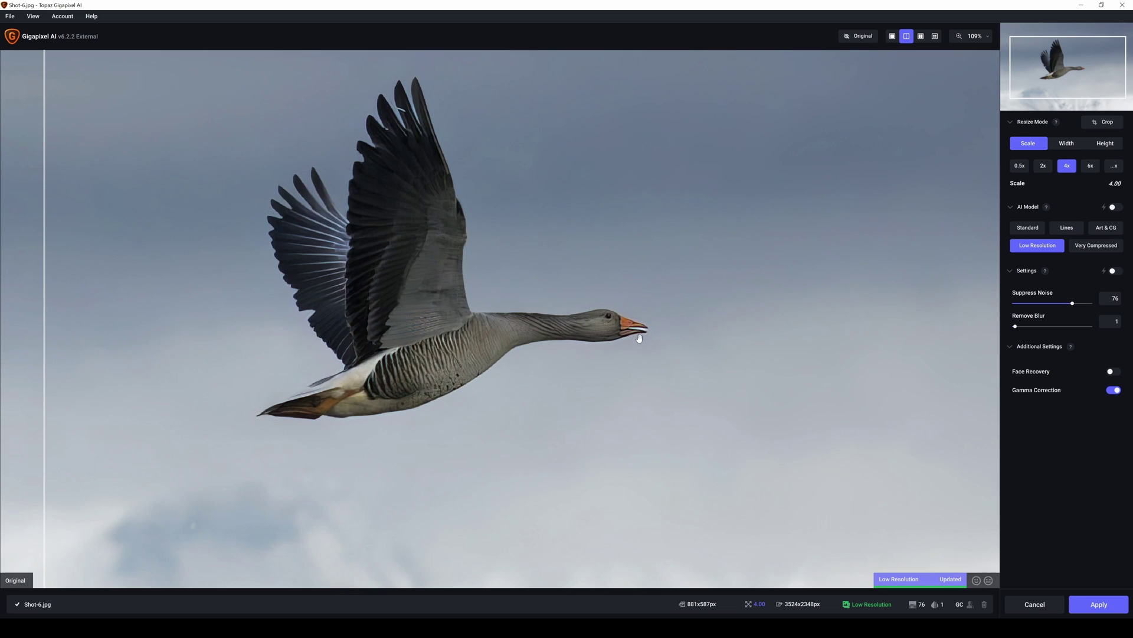
pyautogui.scroll(-4, 435, 313)
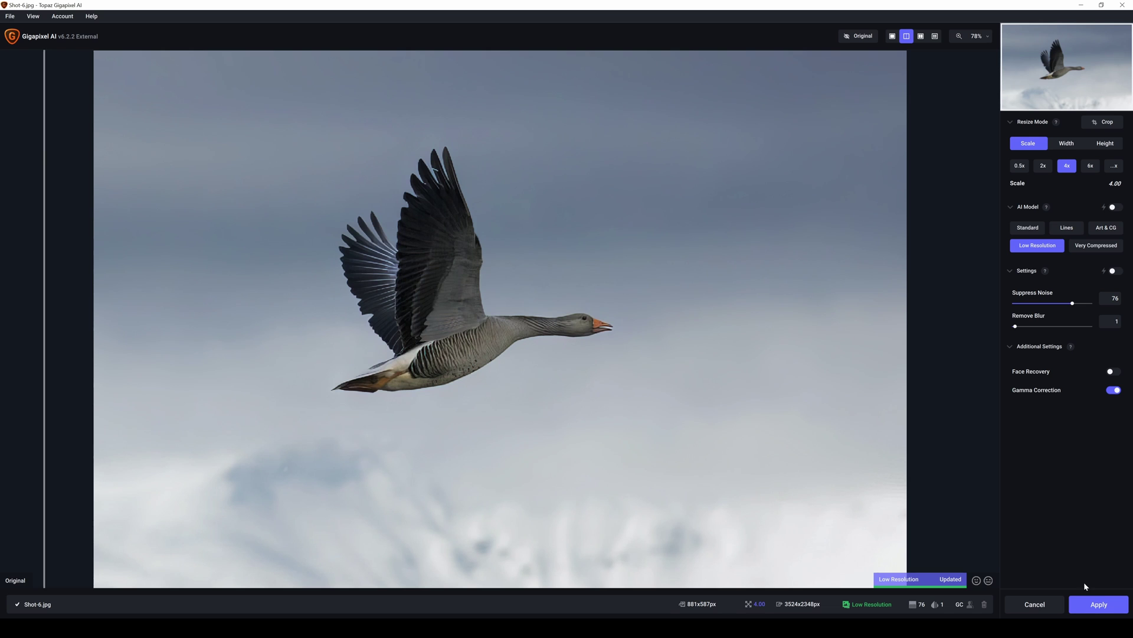
pyautogui.click(1101, 612)
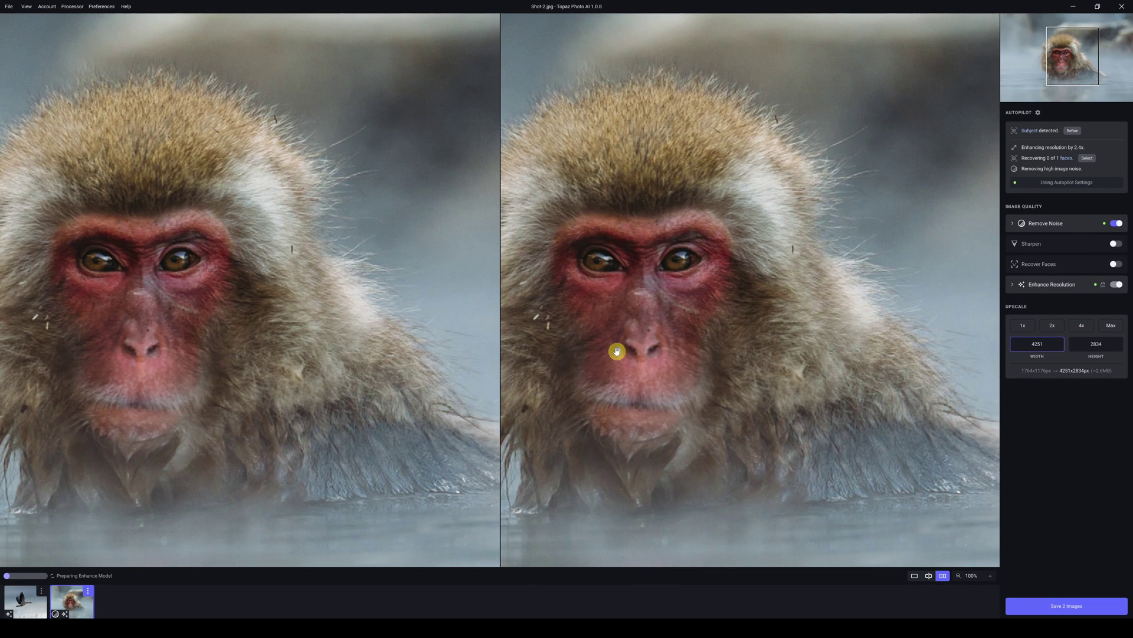
# In Topaz Photo AI, set the monkey photo's upscale to 4x and inspect the face and fur in the preview.
pyautogui.moveTo(617, 351); pyautogui.dragTo(683, 329)
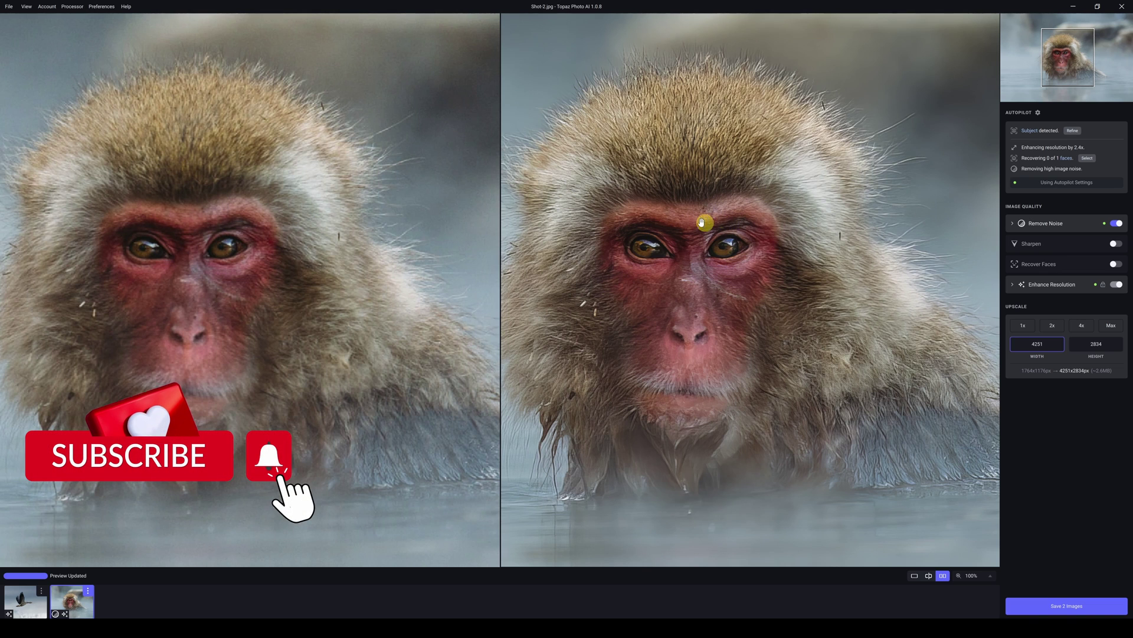
pyautogui.click(1058, 286)
pyautogui.click(1081, 390)
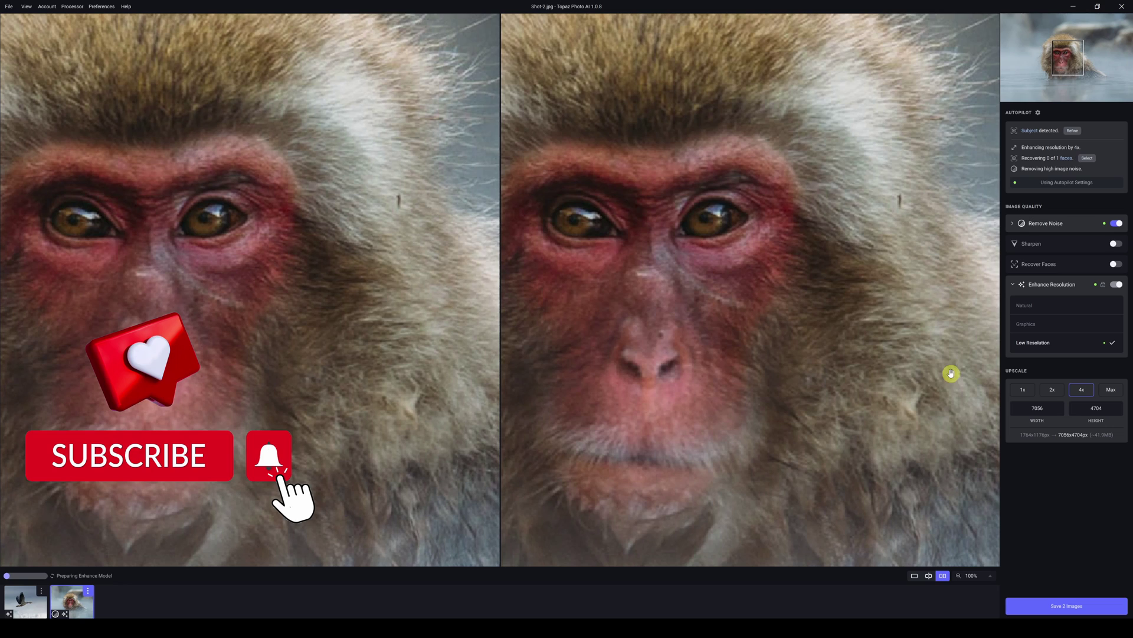
pyautogui.moveTo(628, 284); pyautogui.dragTo(728, 291)
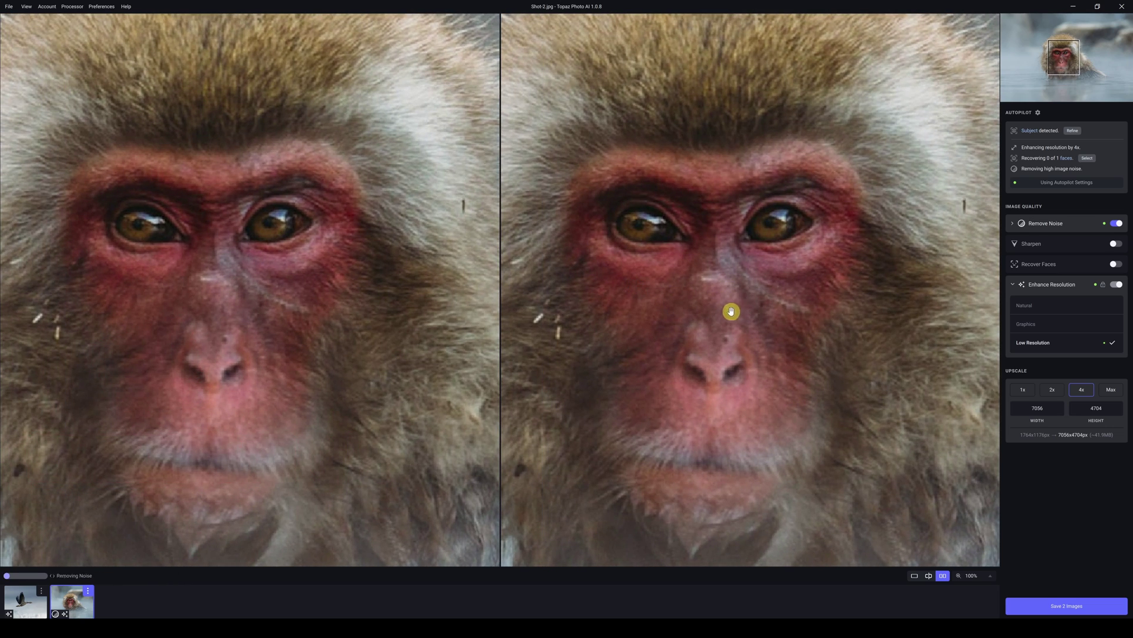
pyautogui.moveTo(730, 173); pyautogui.dragTo(746, 245)
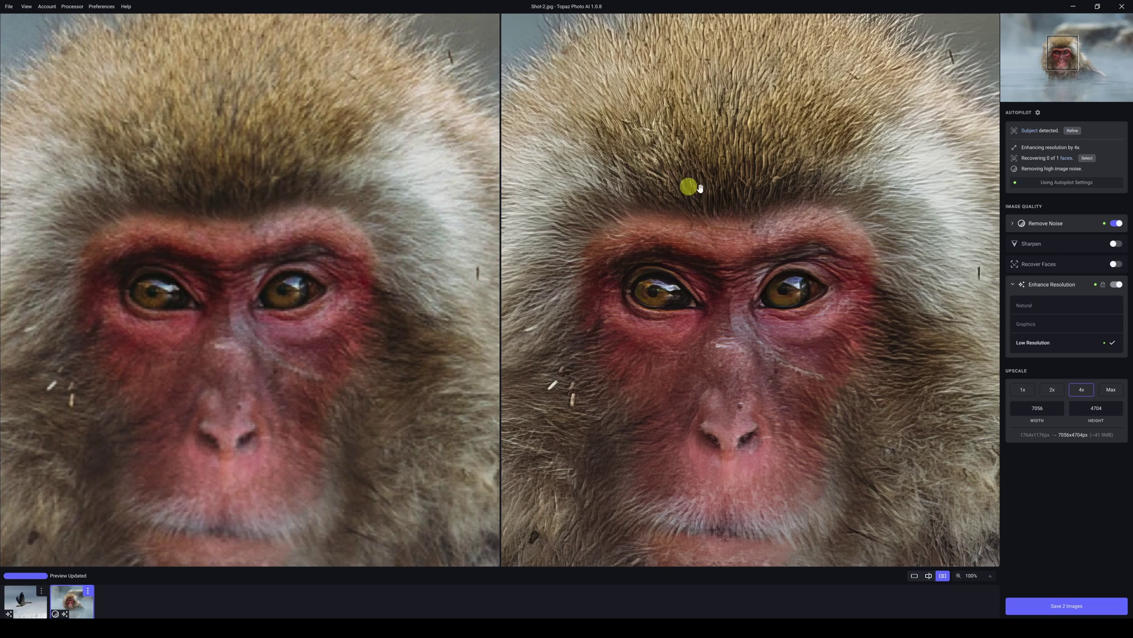
# Turn off Remove Noise for the monkey photo and examine the fur and face in the updated preview.
pyautogui.click(1116, 223)
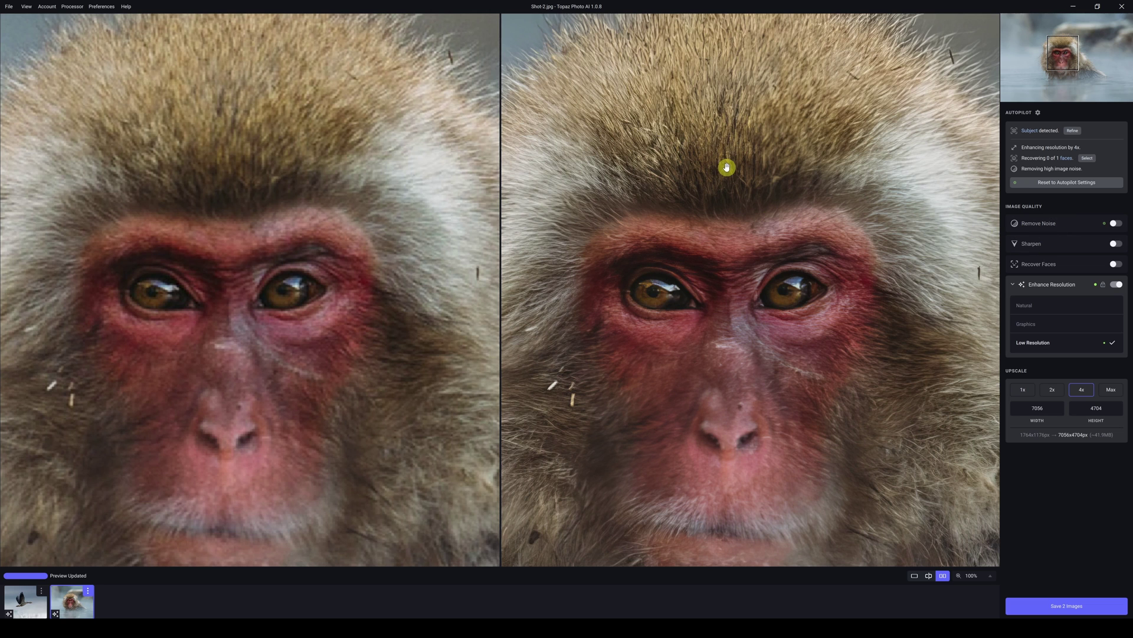
pyautogui.moveTo(727, 168); pyautogui.dragTo(749, 45)
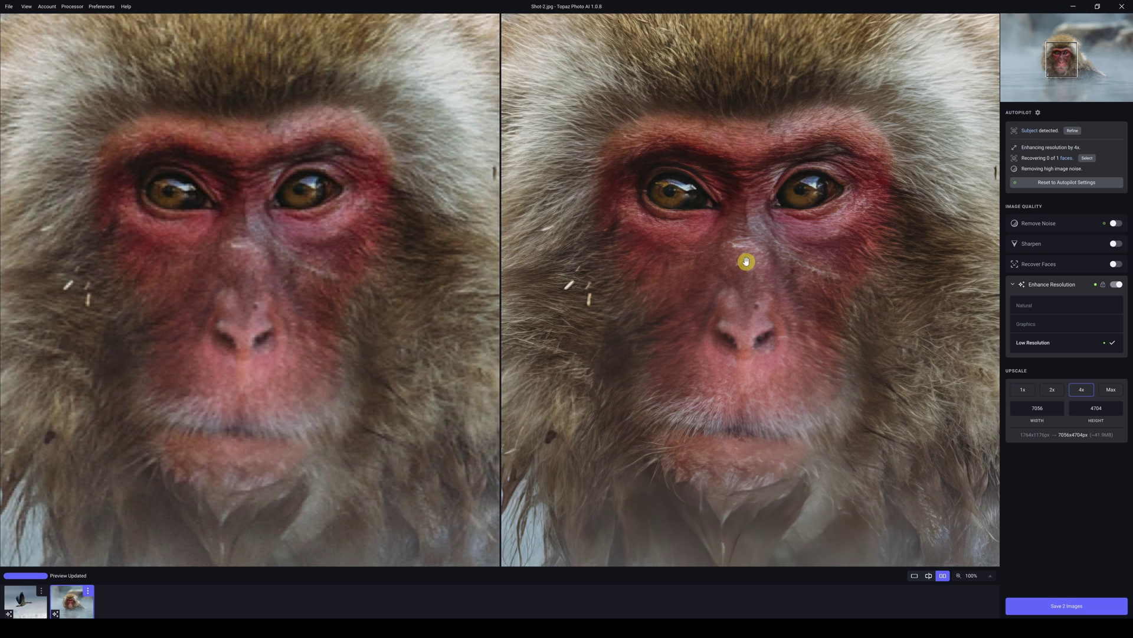
# Switch the monkey photo's Enhance Resolution model to Natural and examine the fur and face in the preview.
pyautogui.click(1030, 307)
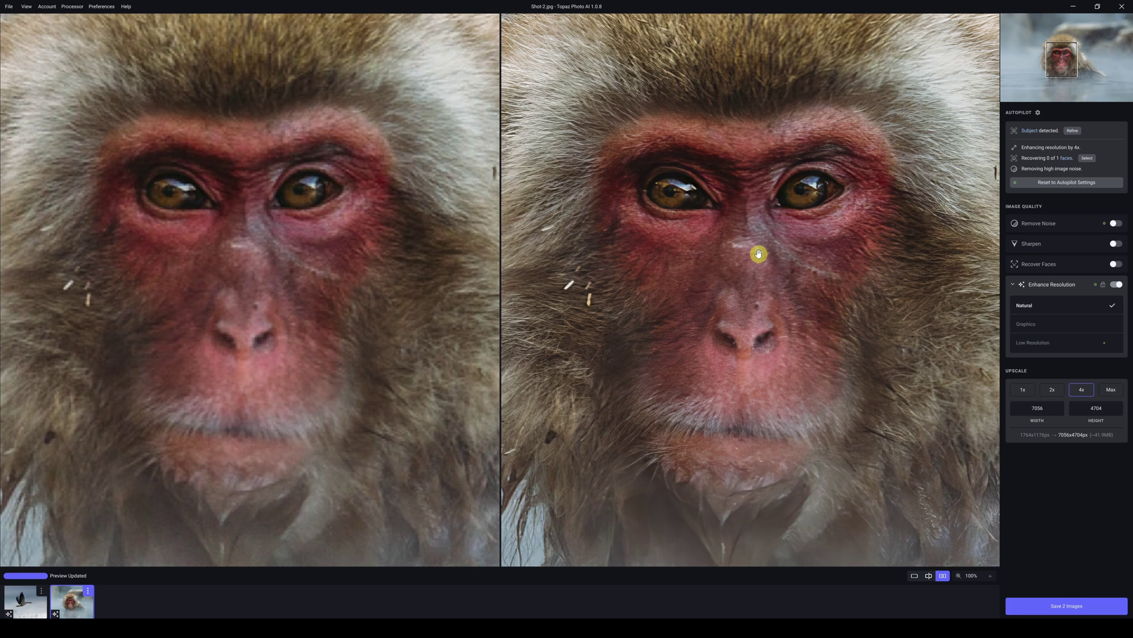
pyautogui.scroll(-2, 754, 253)
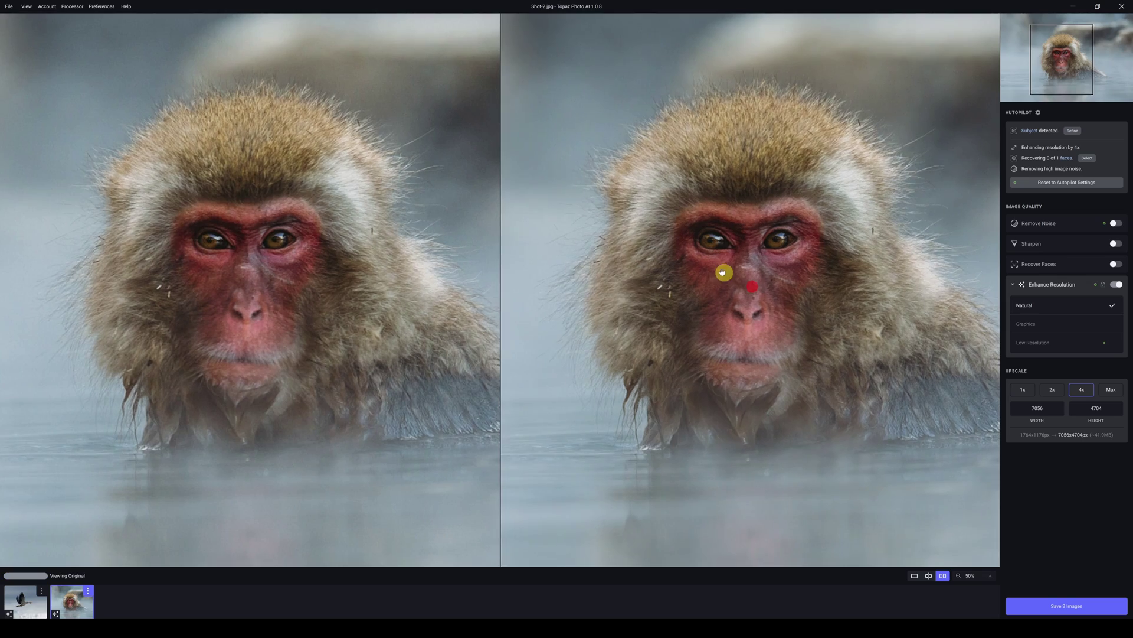
pyautogui.scroll(1, 721, 263)
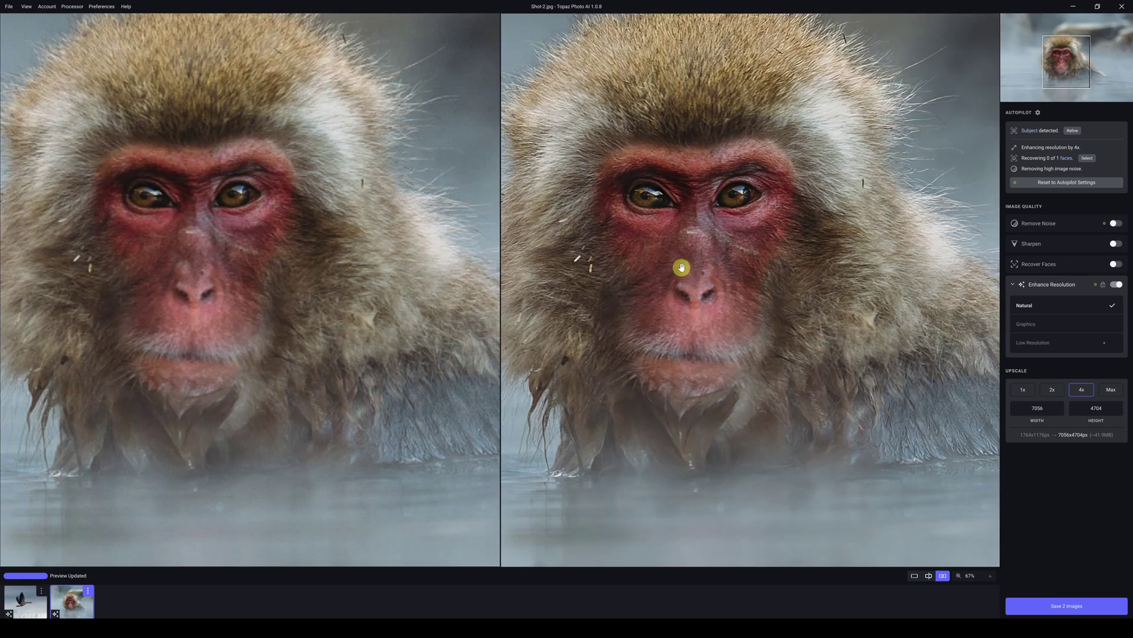
pyautogui.hscroll(-2, 706, 263)
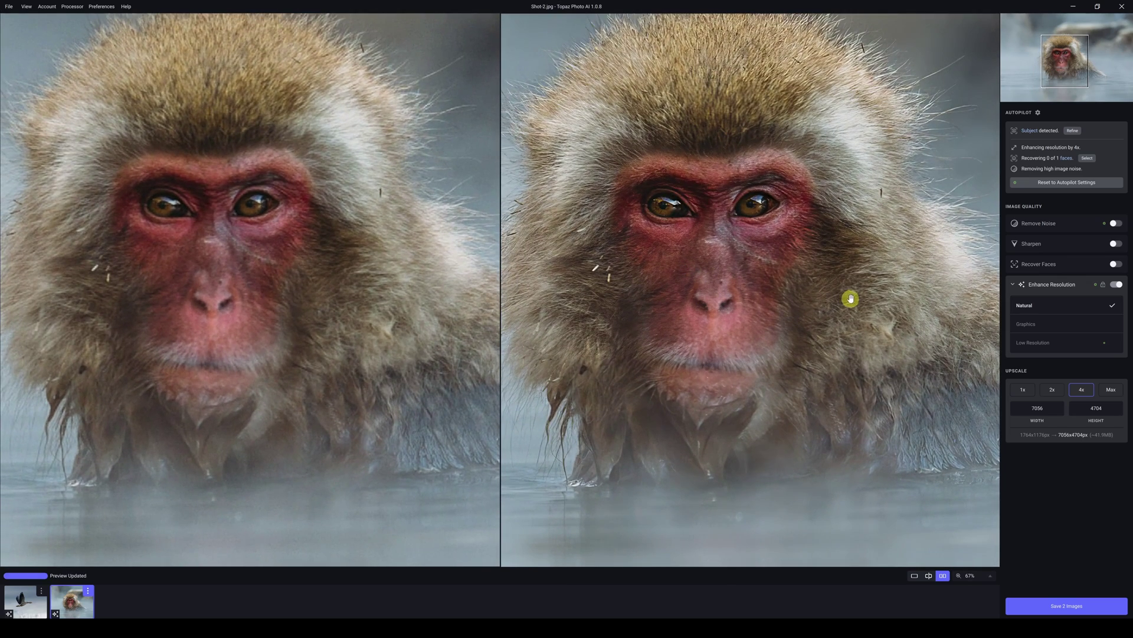
# Compare the Low Resolution and Natural models on the monkey photo, settle on Natural and save the two images.
pyautogui.click(1032, 344)
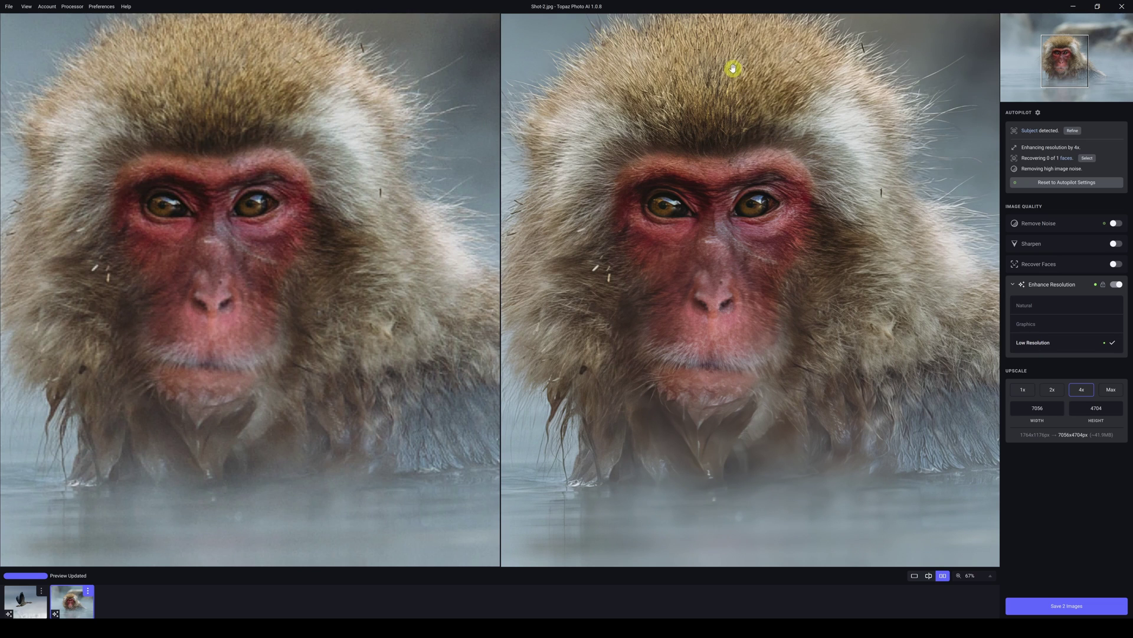
pyautogui.click(1028, 305)
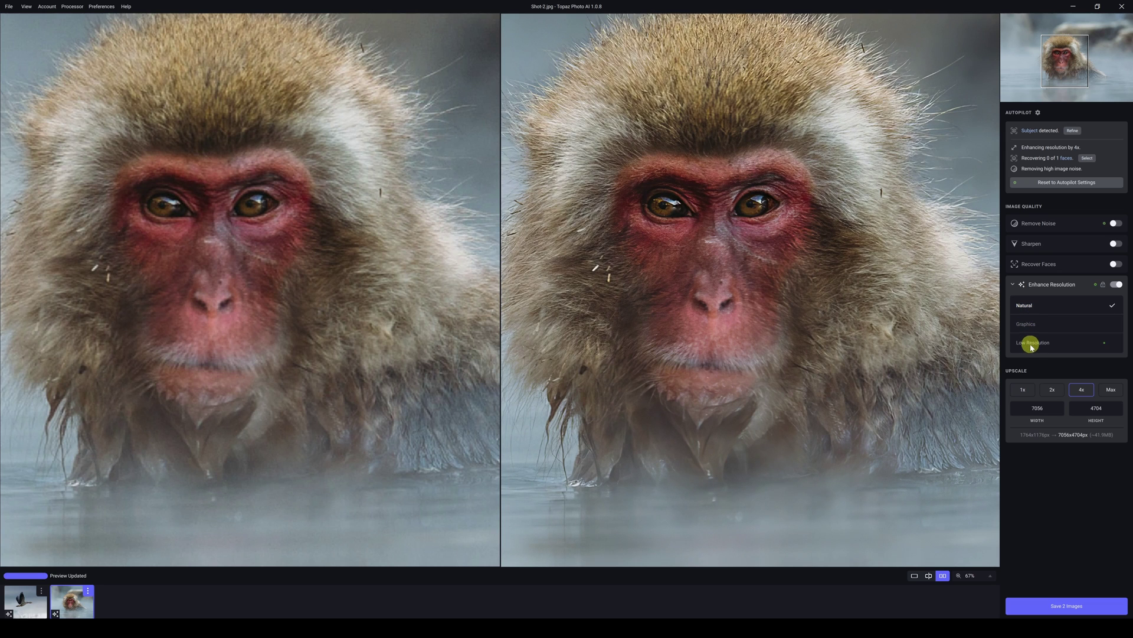
pyautogui.click(1025, 306)
pyautogui.click(1035, 344)
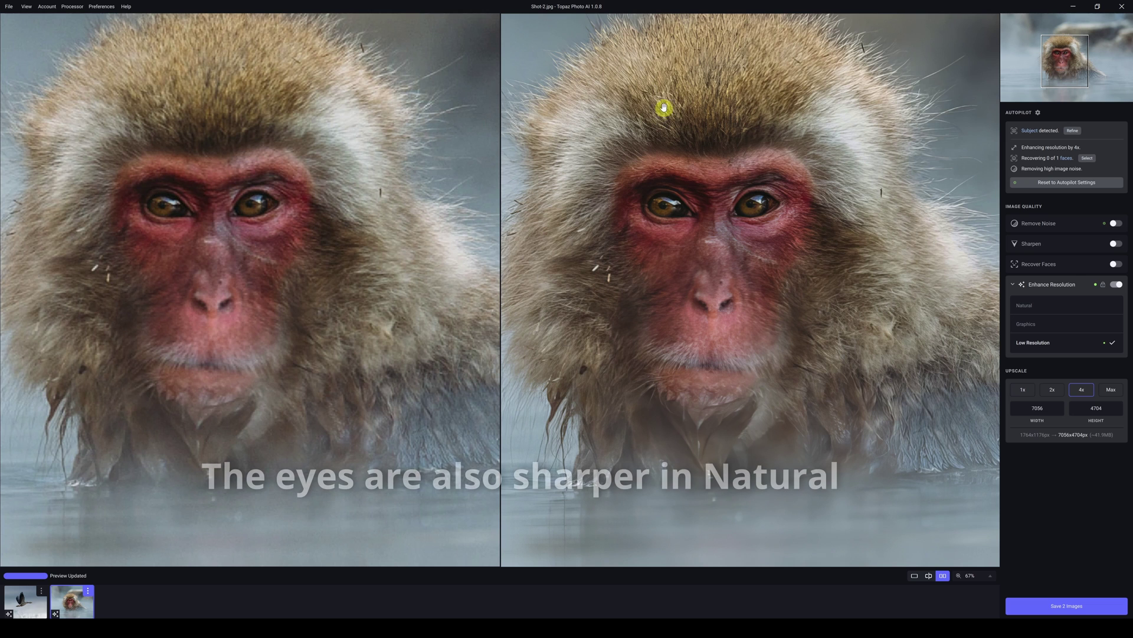
pyautogui.click(1031, 309)
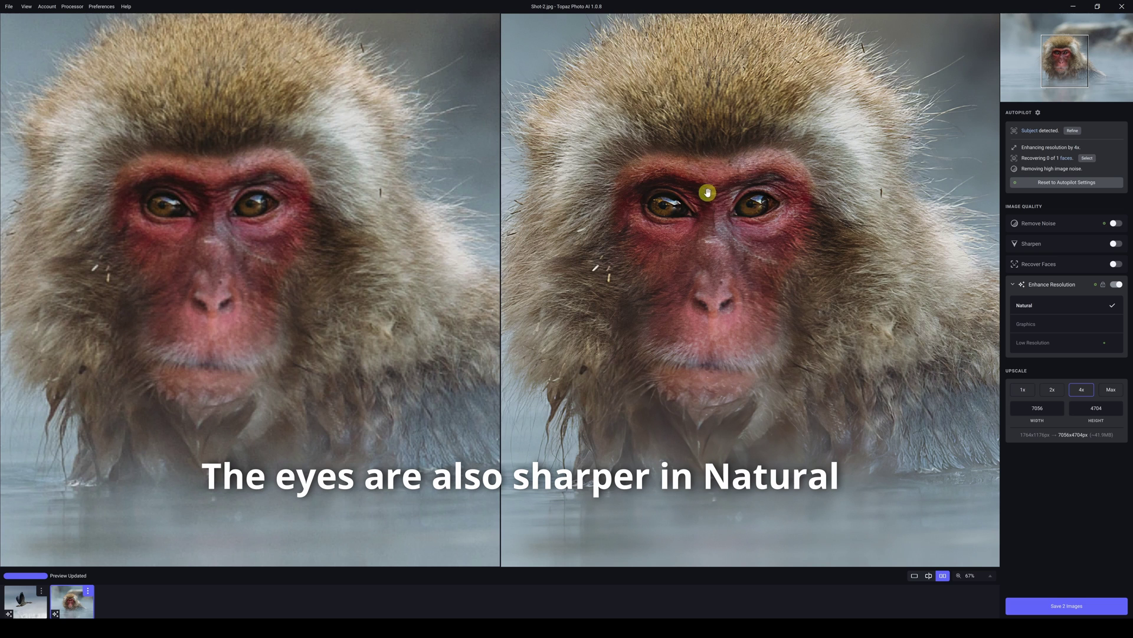
pyautogui.click(1079, 607)
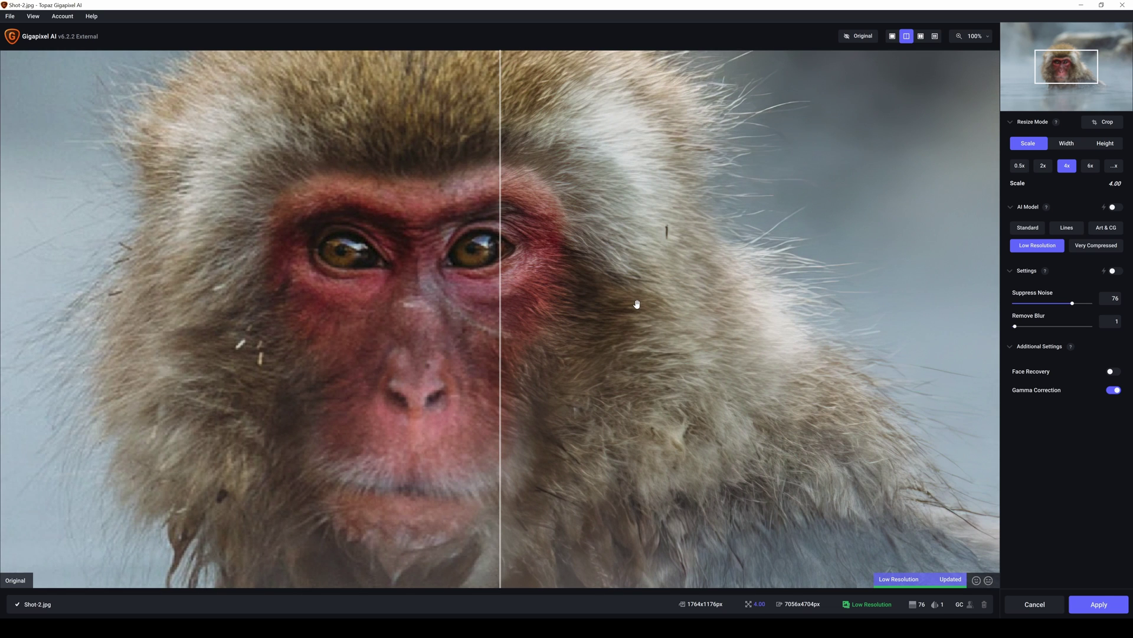
# In Gigapixel AI, bring the monkey's head into view and move the before/after divider off it to inspect the Low Resolution upscale.
pyautogui.scroll(-3, 637, 304)
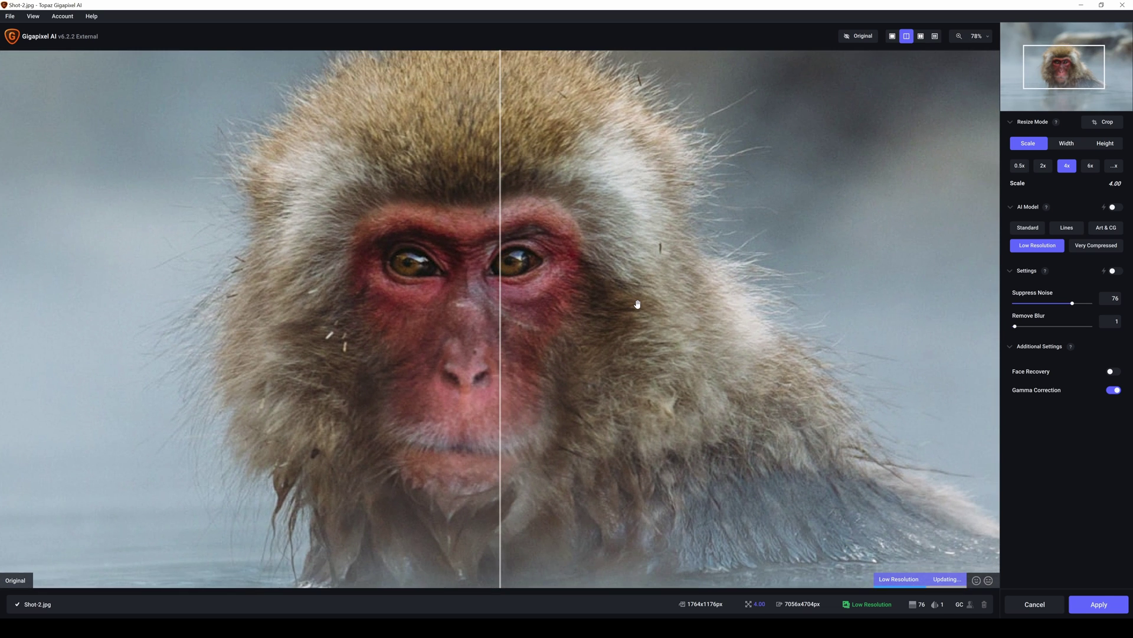
pyautogui.moveTo(549, 230); pyautogui.dragTo(696, 299)
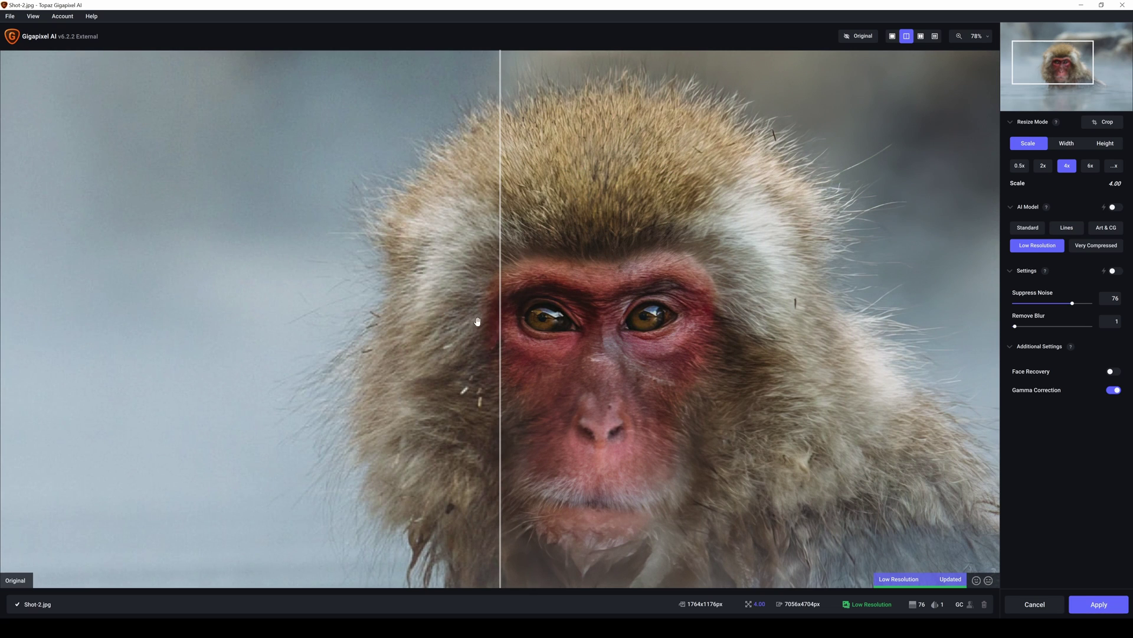
pyautogui.moveTo(500, 319); pyautogui.dragTo(252, 319)
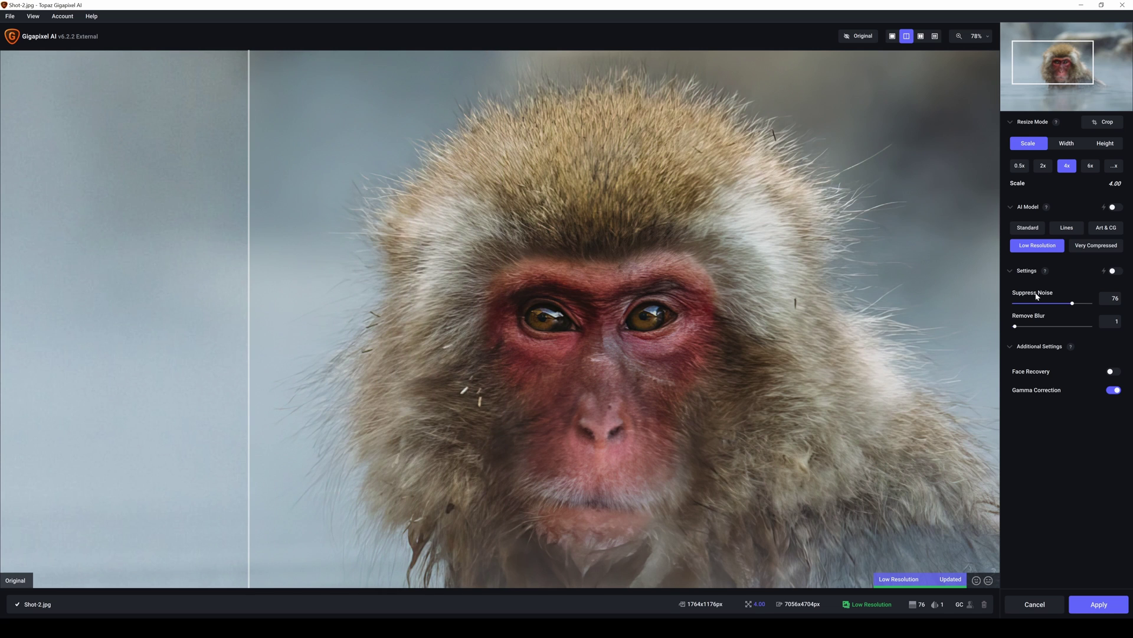
# Turn on automatic settings for the monkey photo and choose the Standard AI model.
pyautogui.click(1114, 273)
pyautogui.moveTo(1028, 232)
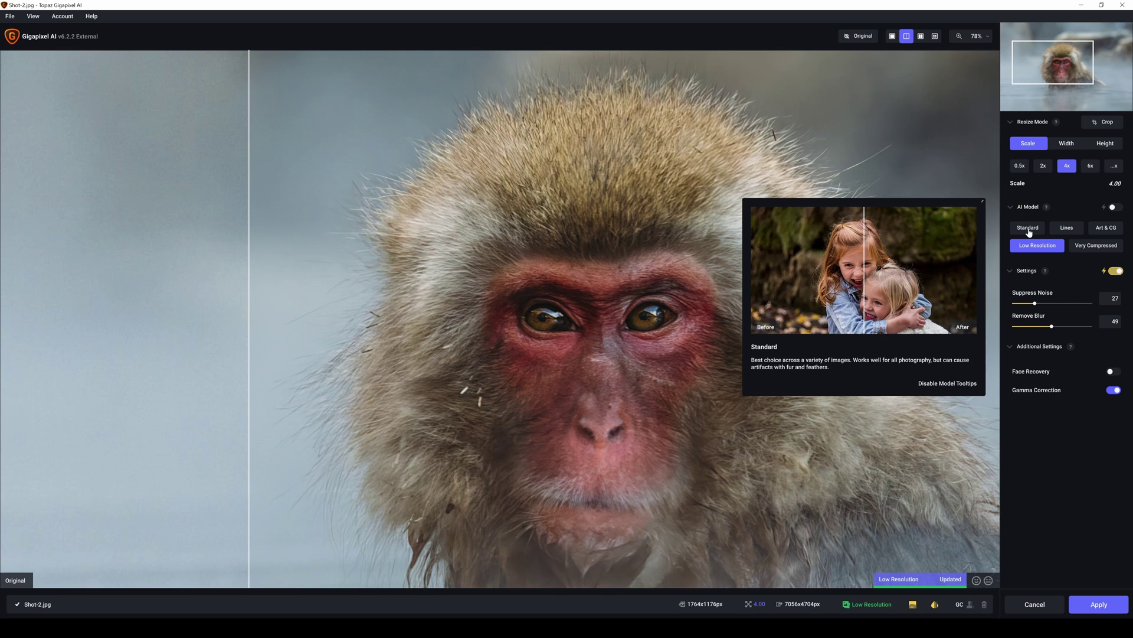
pyautogui.click(1028, 232)
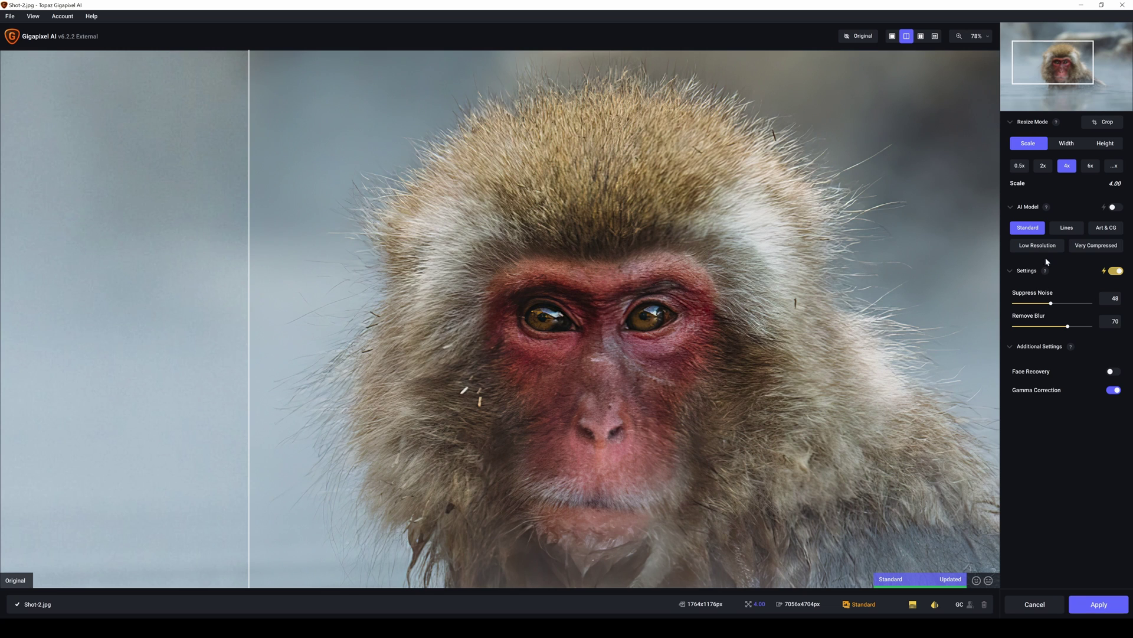
# Compare the Very Compressed, Low Resolution and Standard models on the monkey photo, ending on Standard.
pyautogui.click(1096, 247)
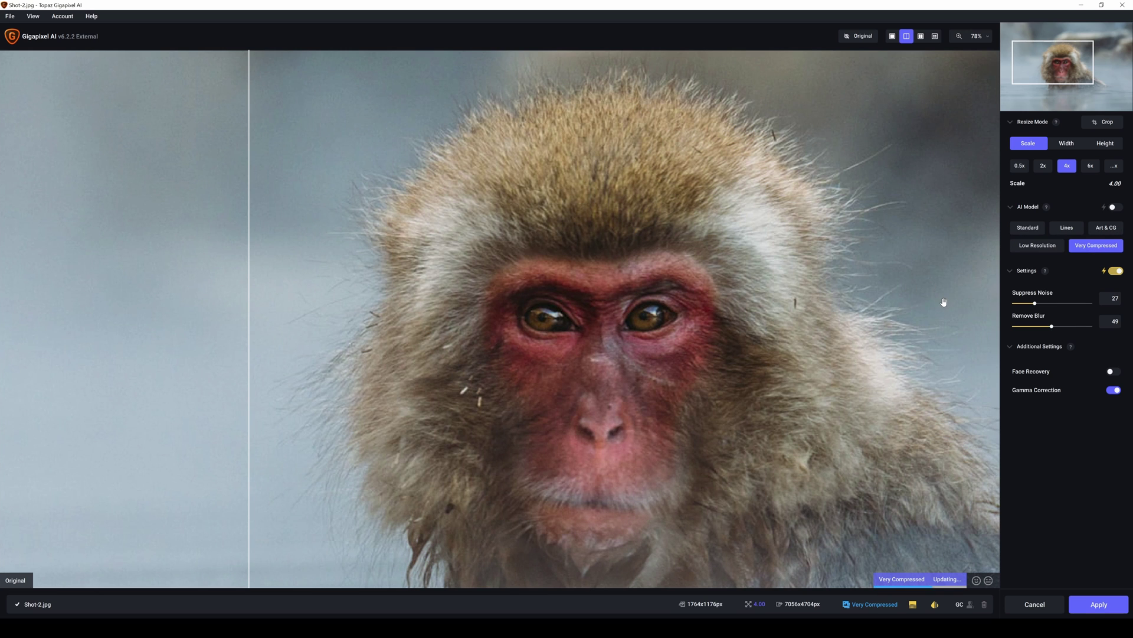
pyautogui.click(1039, 247)
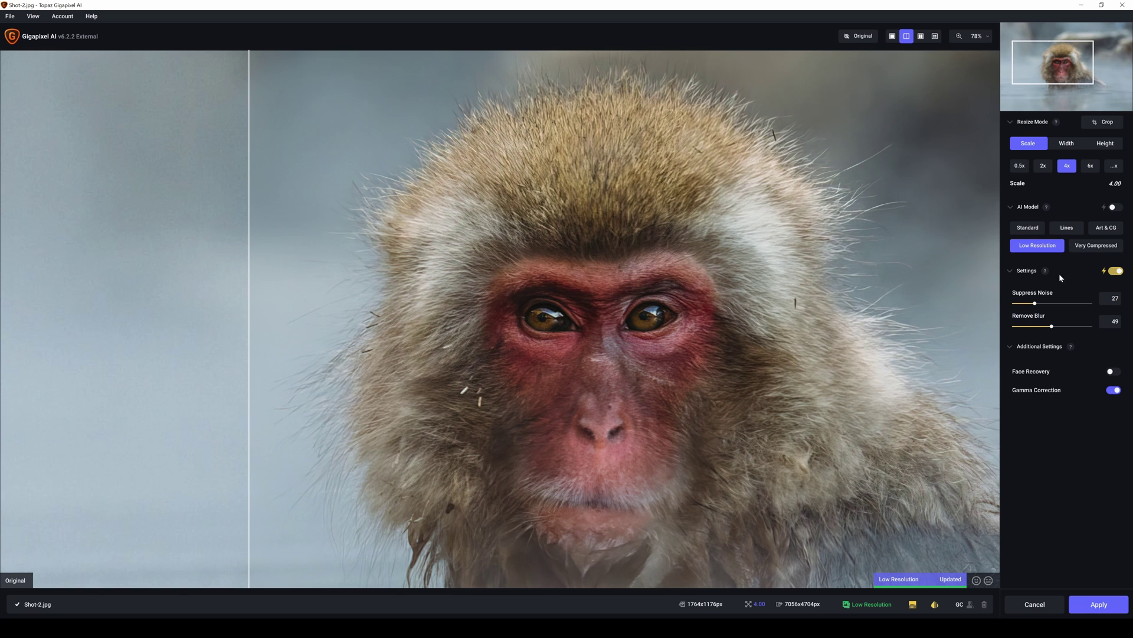
pyautogui.click(1029, 232)
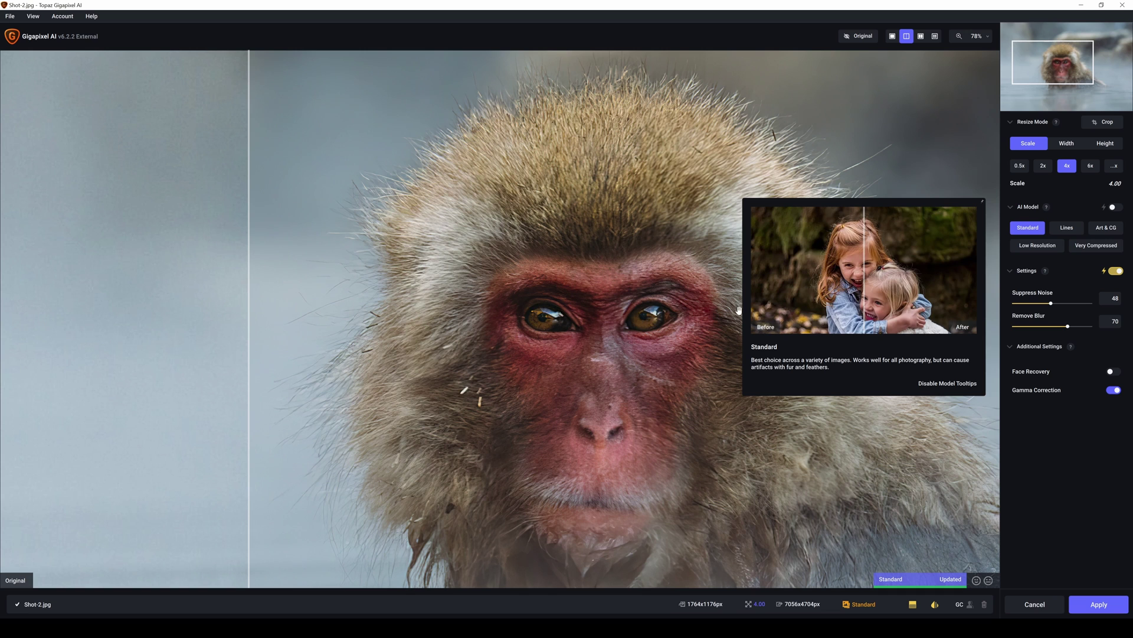
pyautogui.click(1044, 250)
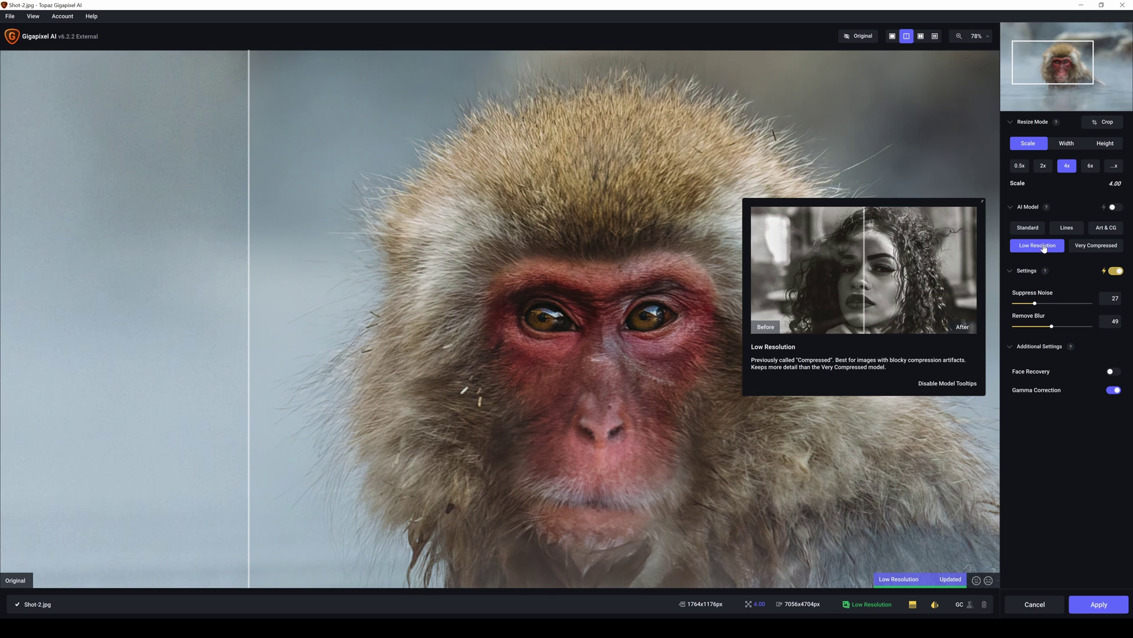
pyautogui.click(1030, 229)
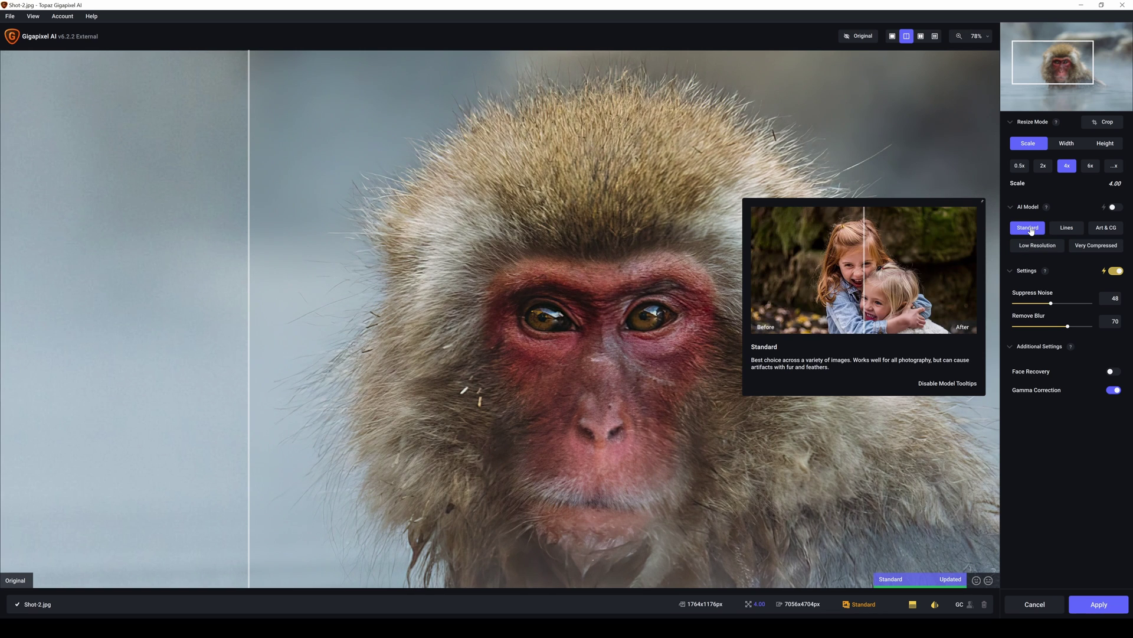
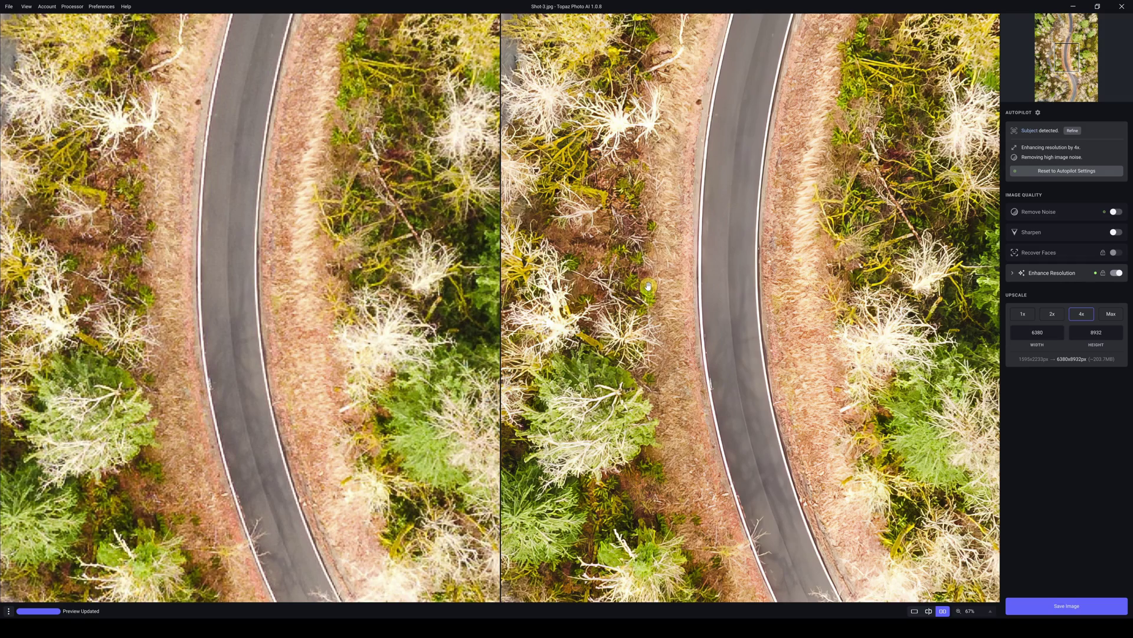
# In Topaz Photo AI, set the road photo's Enhance Resolution model to Natural and inspect the road and surrounding trees.
pyautogui.moveTo(786, 193); pyautogui.dragTo(668, 320)
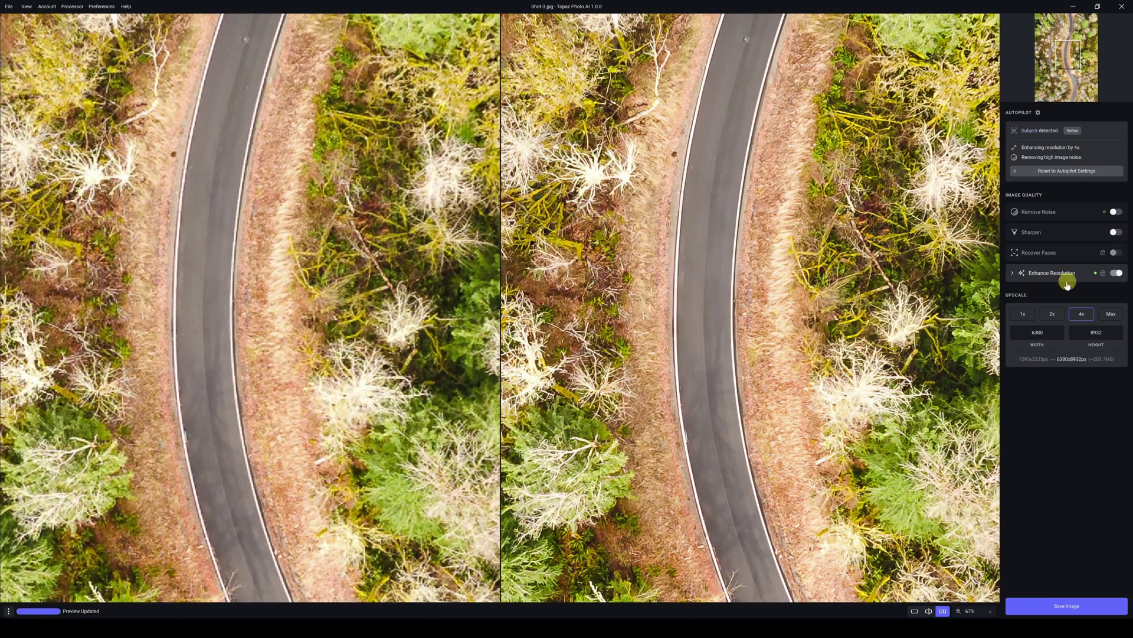
pyautogui.click(1068, 276)
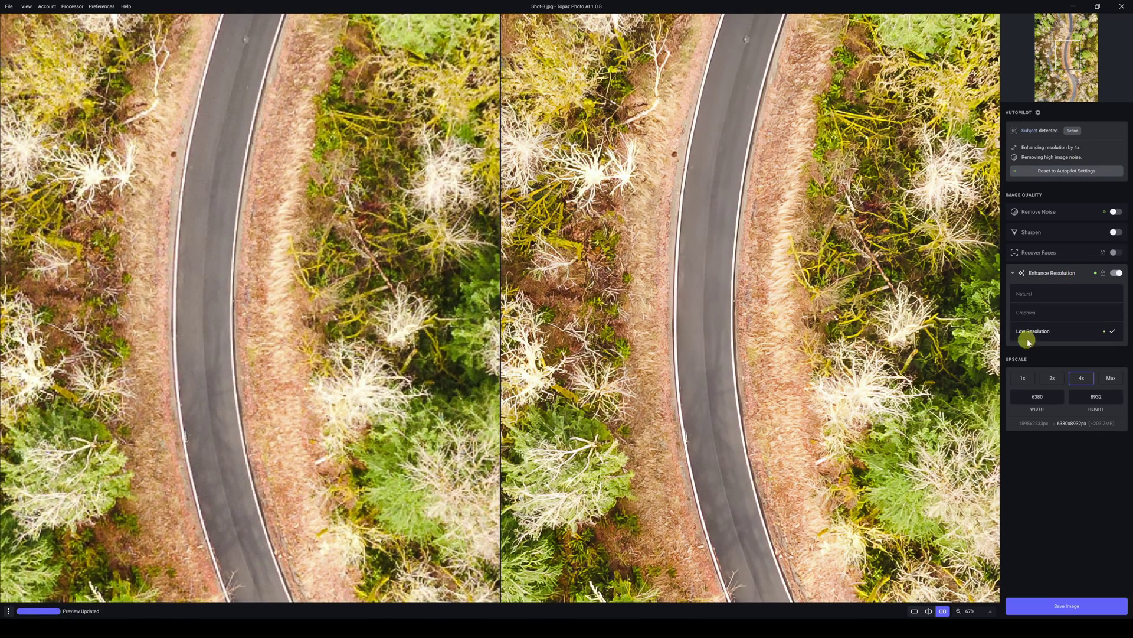
pyautogui.click(1026, 294)
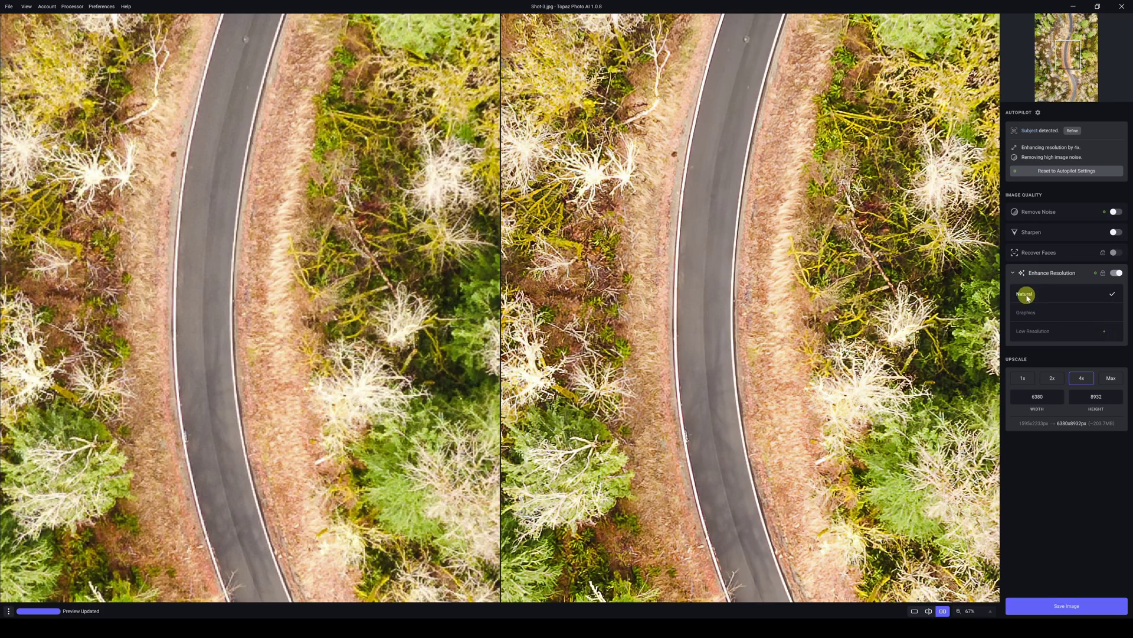
pyautogui.moveTo(767, 272); pyautogui.dragTo(744, 543)
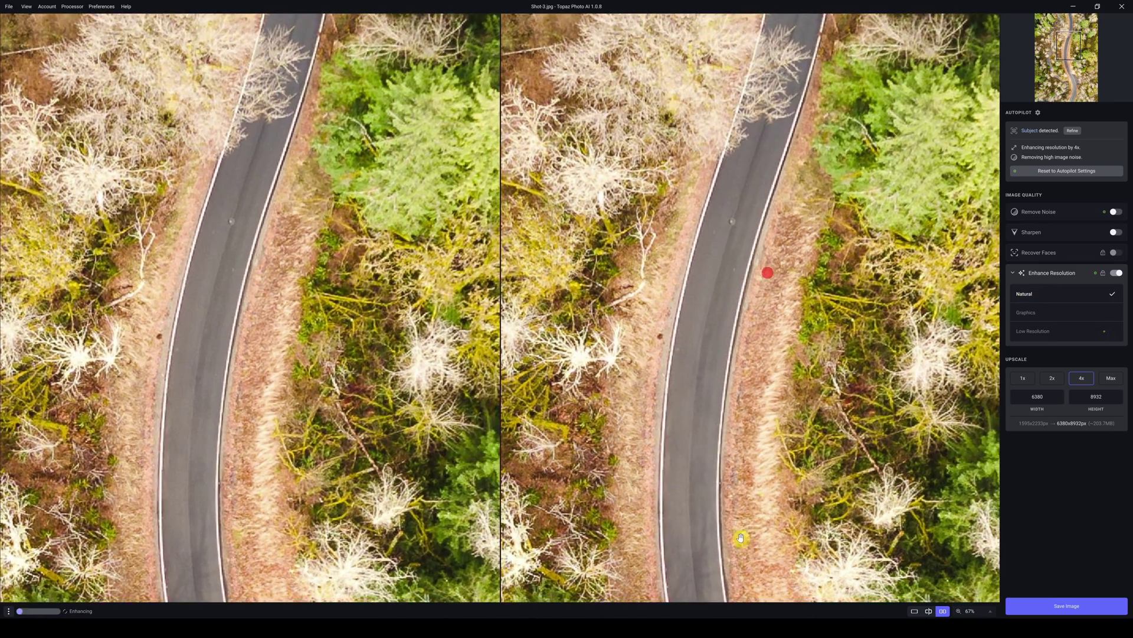
pyautogui.moveTo(816, 172); pyautogui.dragTo(713, 447)
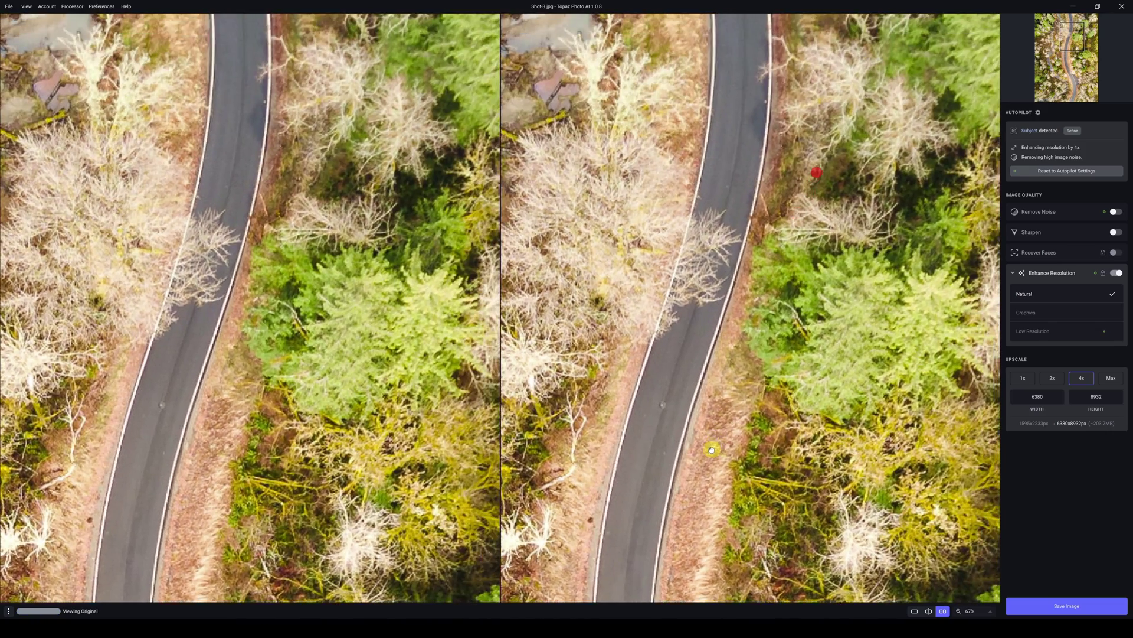
pyautogui.moveTo(794, 124); pyautogui.dragTo(814, 175)
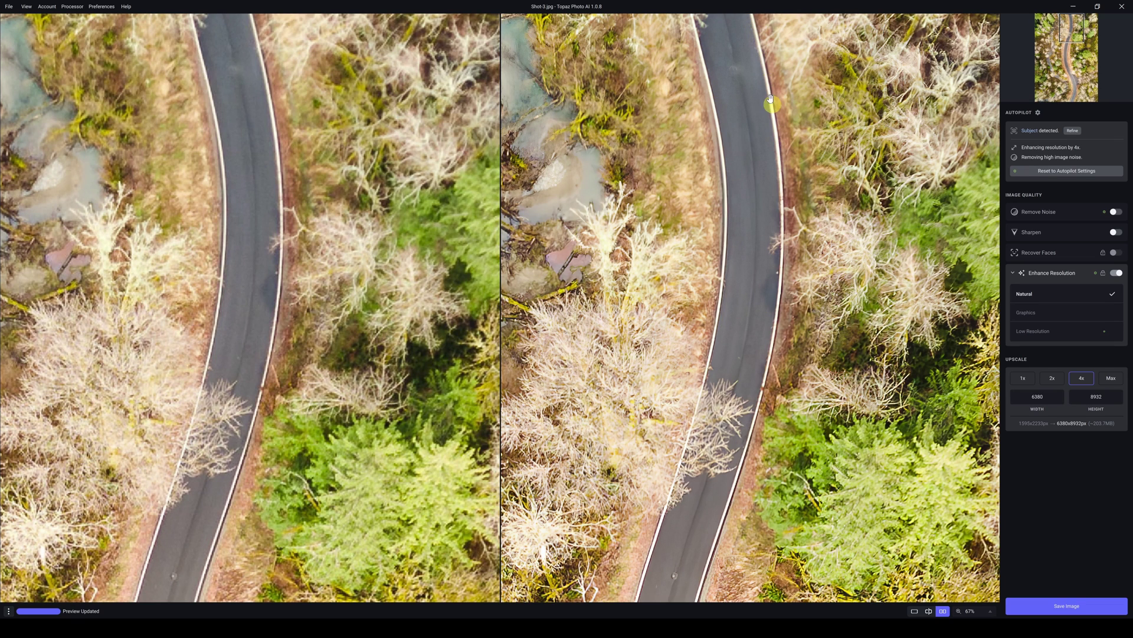
# Compare the Graphics, Low Resolution and Natural models on the road photo, ending on Low Resolution.
pyautogui.click(1034, 317)
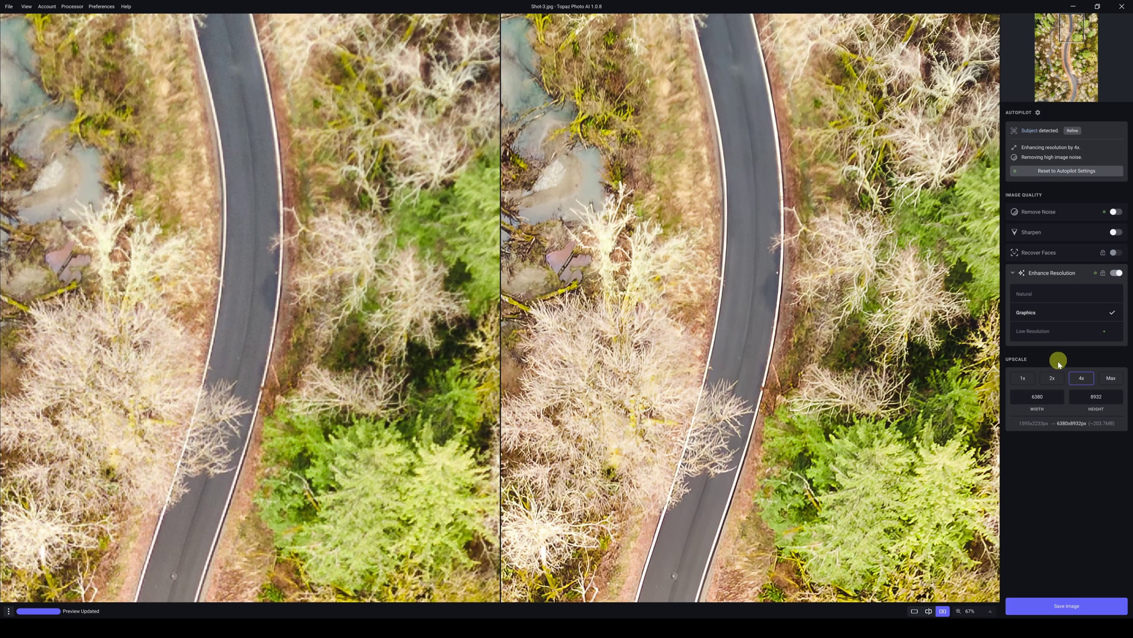
pyautogui.click(1034, 334)
pyautogui.click(1029, 296)
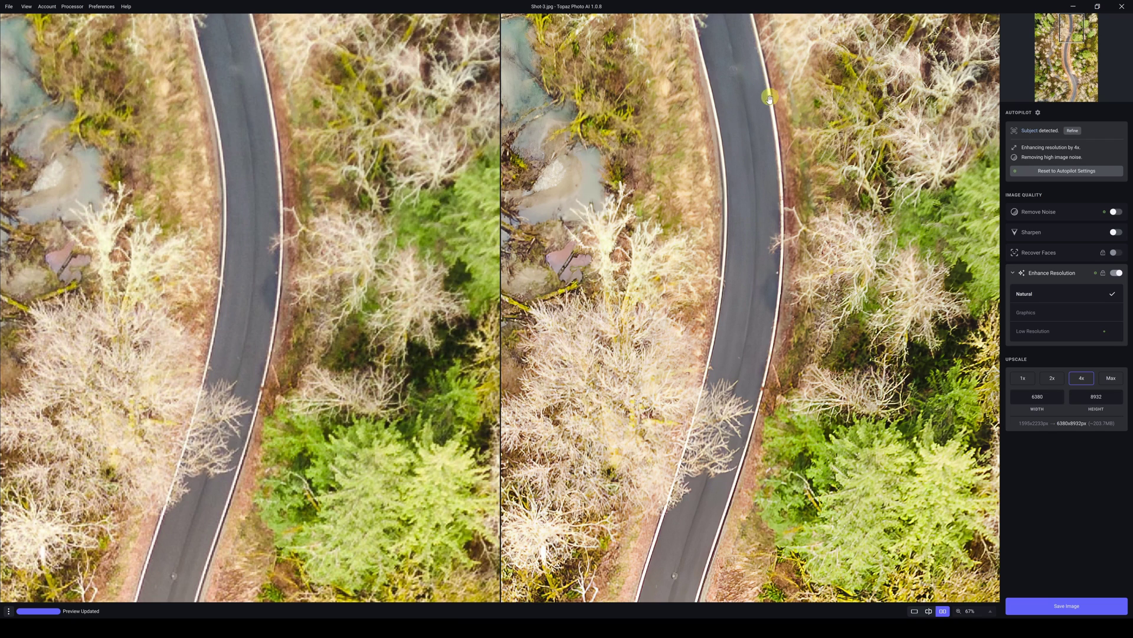
pyautogui.click(1028, 331)
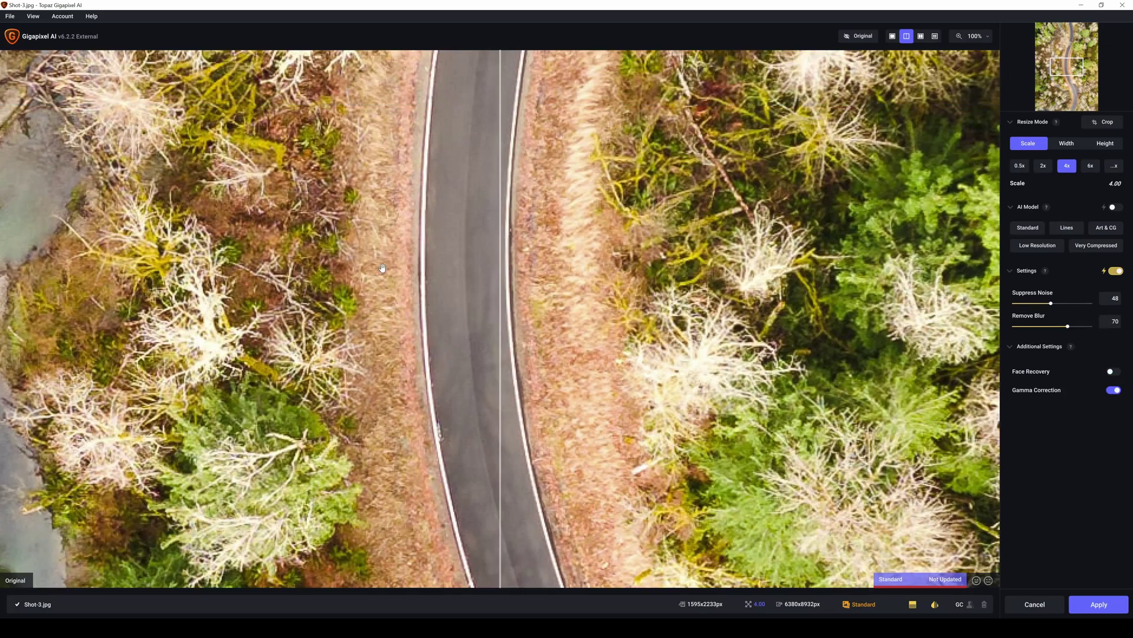
# In Gigapixel AI, inspect the road photo's 4x Standard upscale beyond the before/after divider, and switch to the Very Compressed model.
pyautogui.moveTo(721, 155); pyautogui.dragTo(522, 554)
pyautogui.scroll(-2, 717, 267)
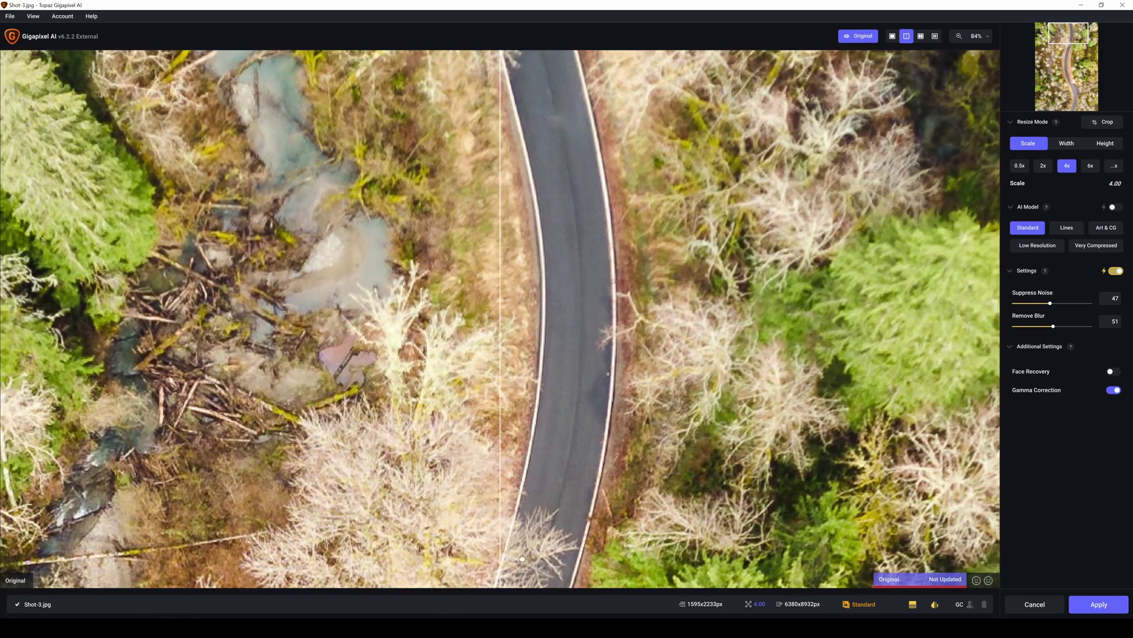
pyautogui.scroll(-1, 651, 297)
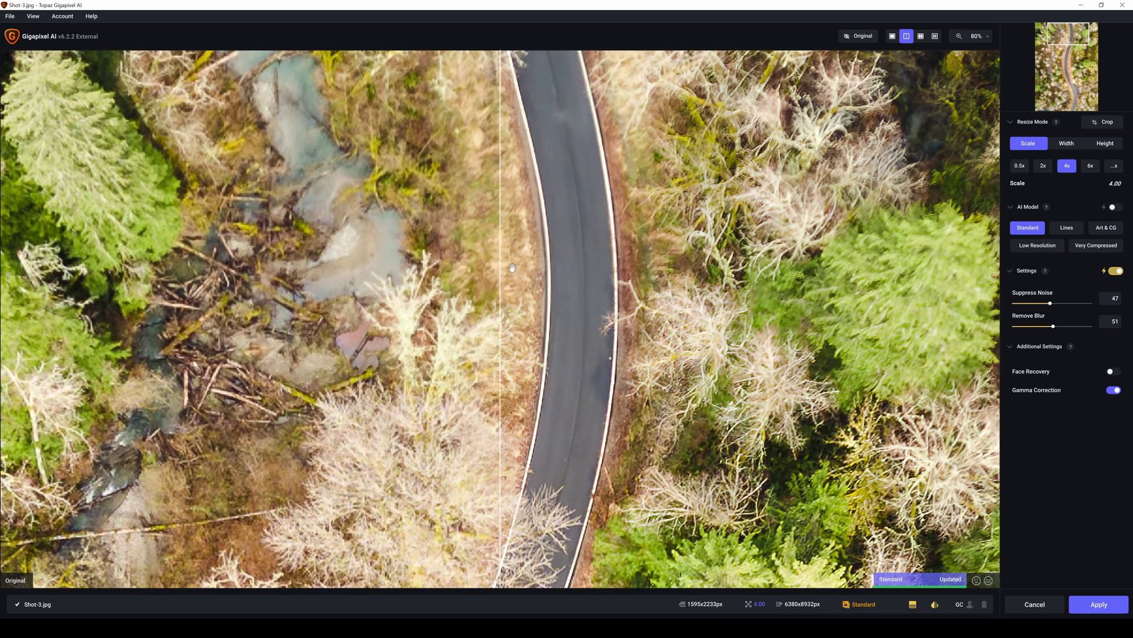
pyautogui.moveTo(502, 275); pyautogui.dragTo(158, 307)
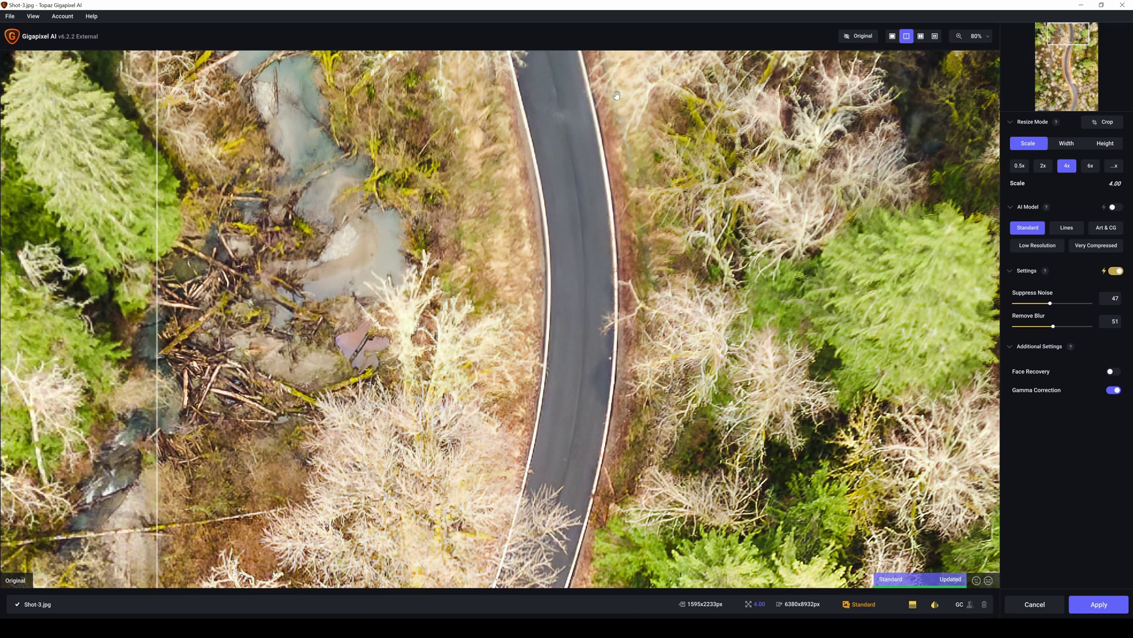
pyautogui.scroll(-1, 604, 221)
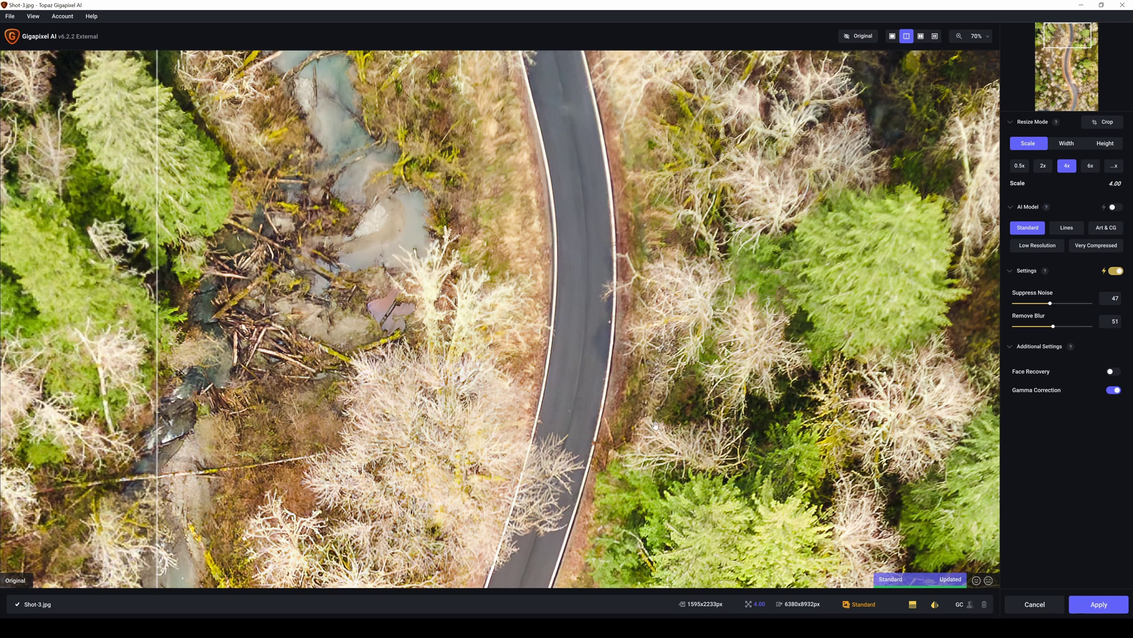
pyautogui.moveTo(1032, 231)
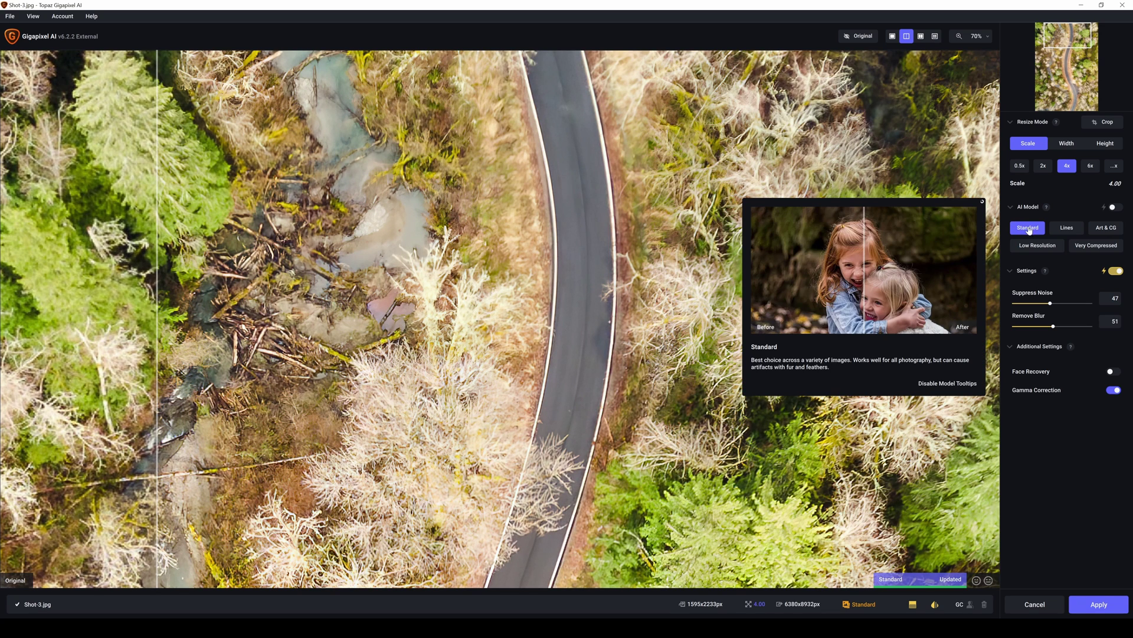
pyautogui.click(1101, 249)
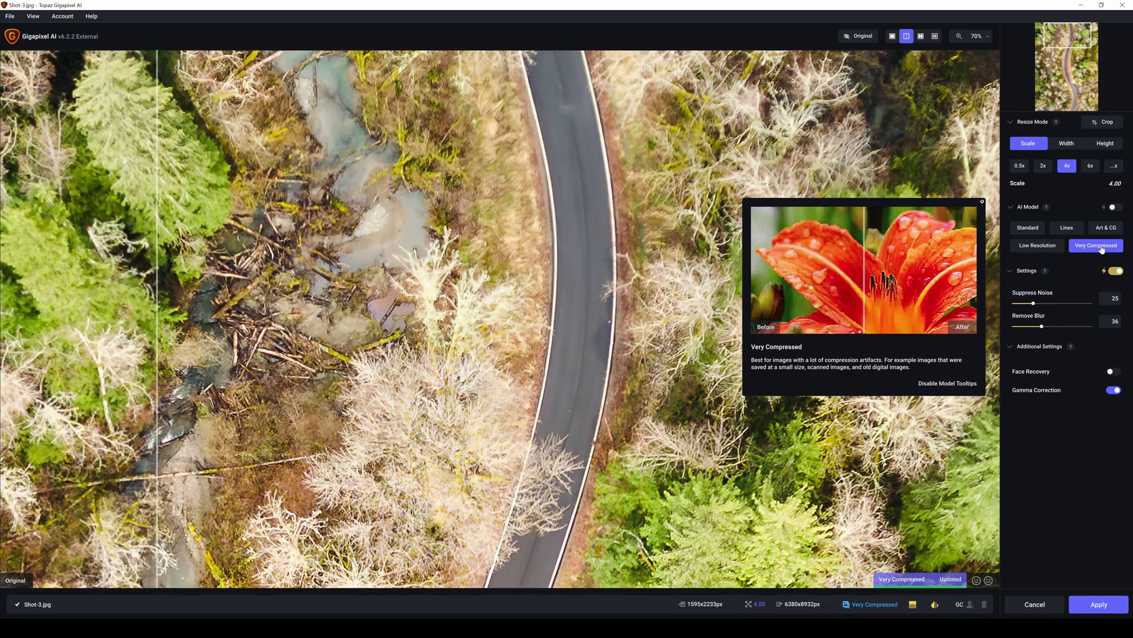
# Compare the Low Resolution and Standard models on the road photo by alternating between them, ending on Low Resolution.
pyautogui.moveTo(1045, 250)
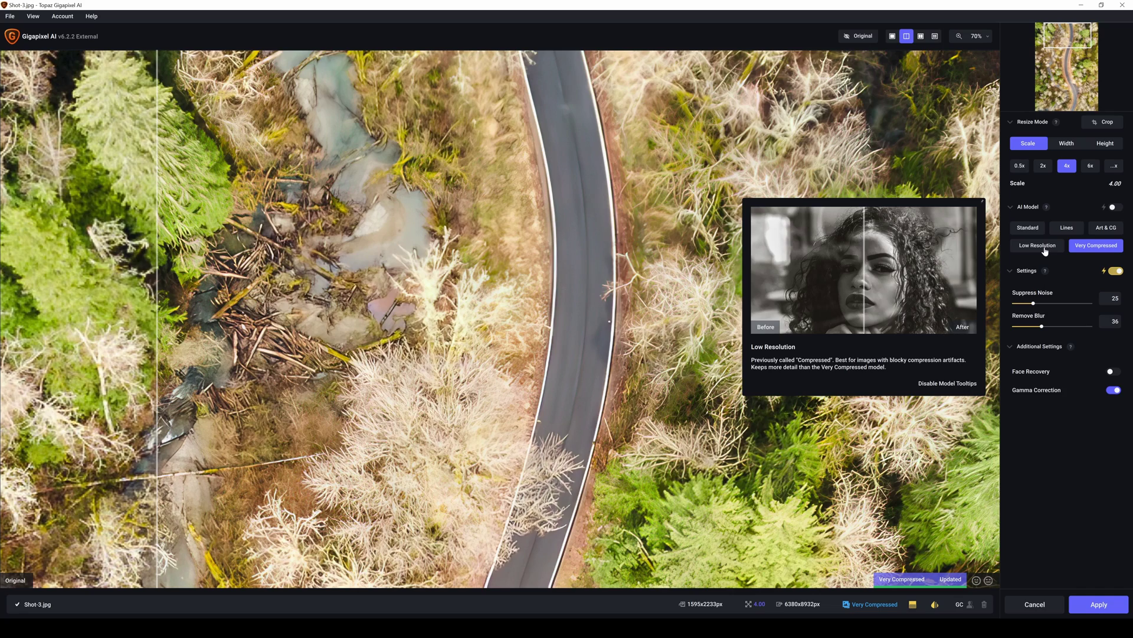
pyautogui.click(1045, 251)
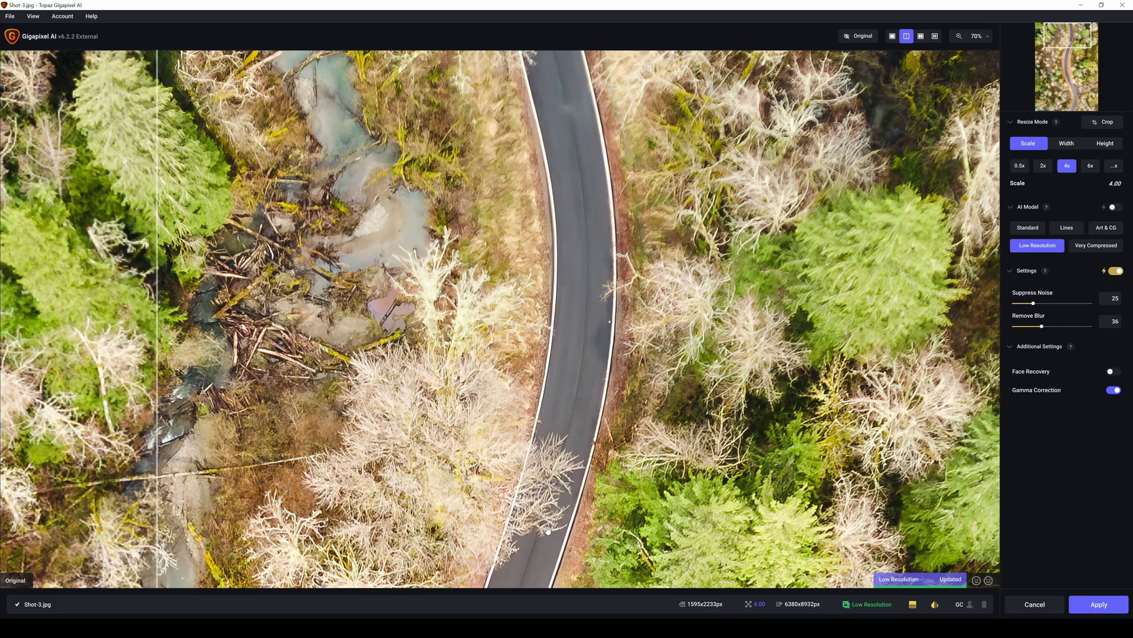
pyautogui.click(1026, 232)
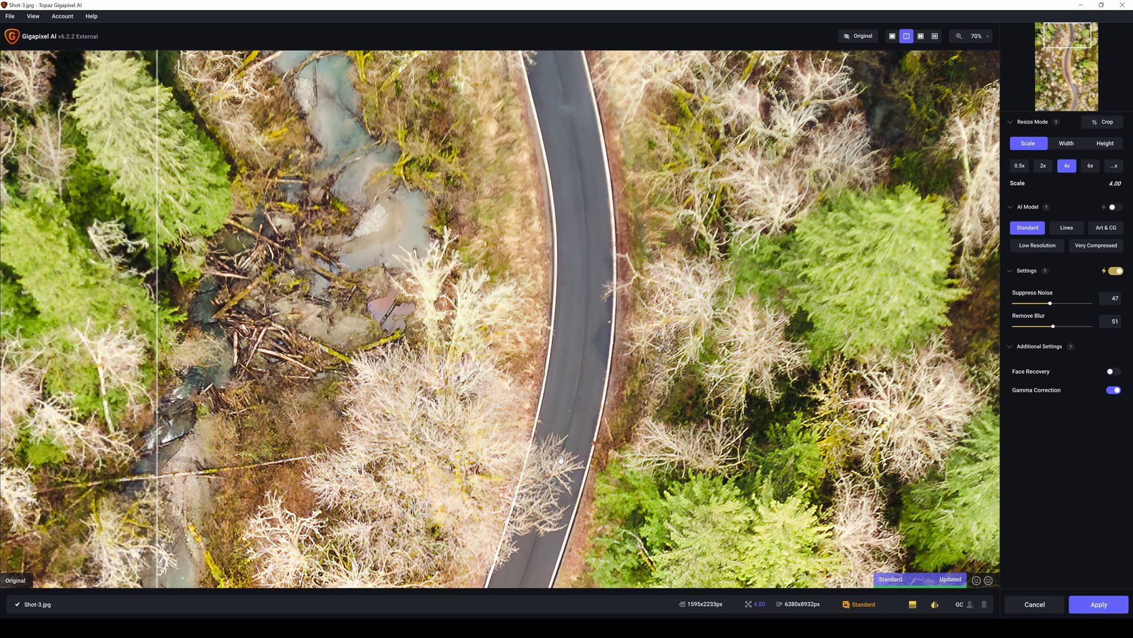
pyautogui.click(1041, 247)
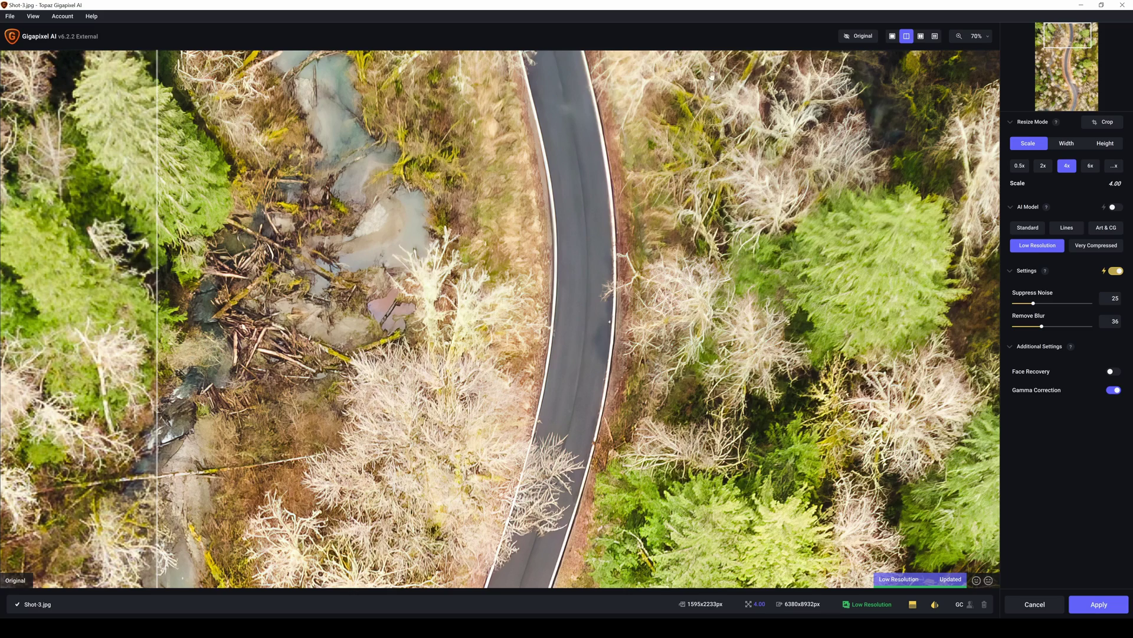
pyautogui.click(1030, 230)
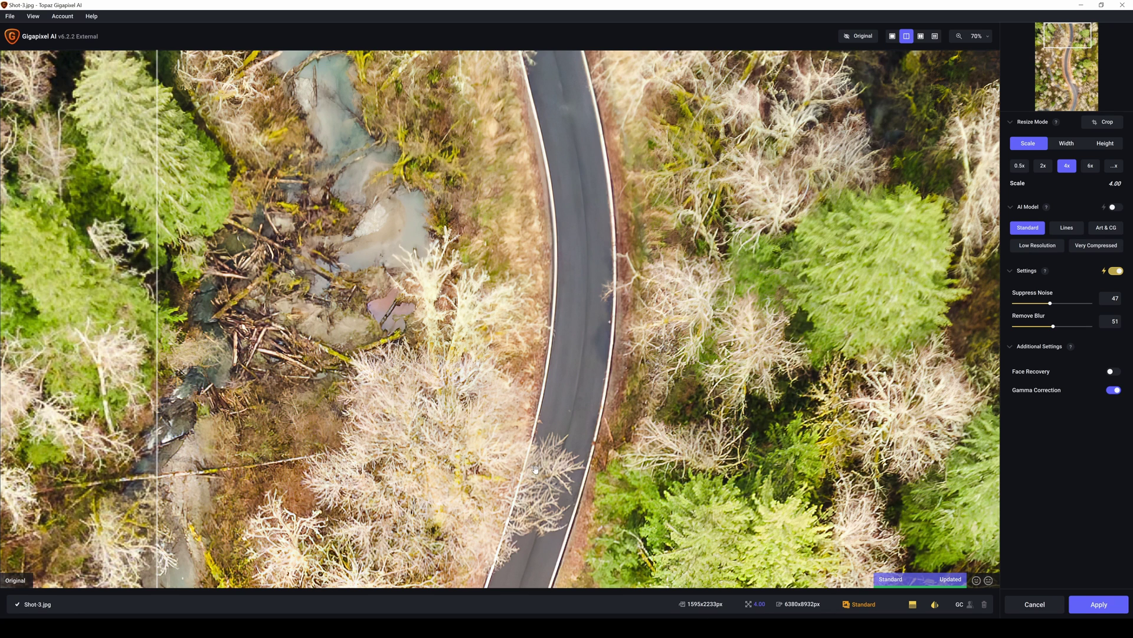
pyautogui.click(1044, 251)
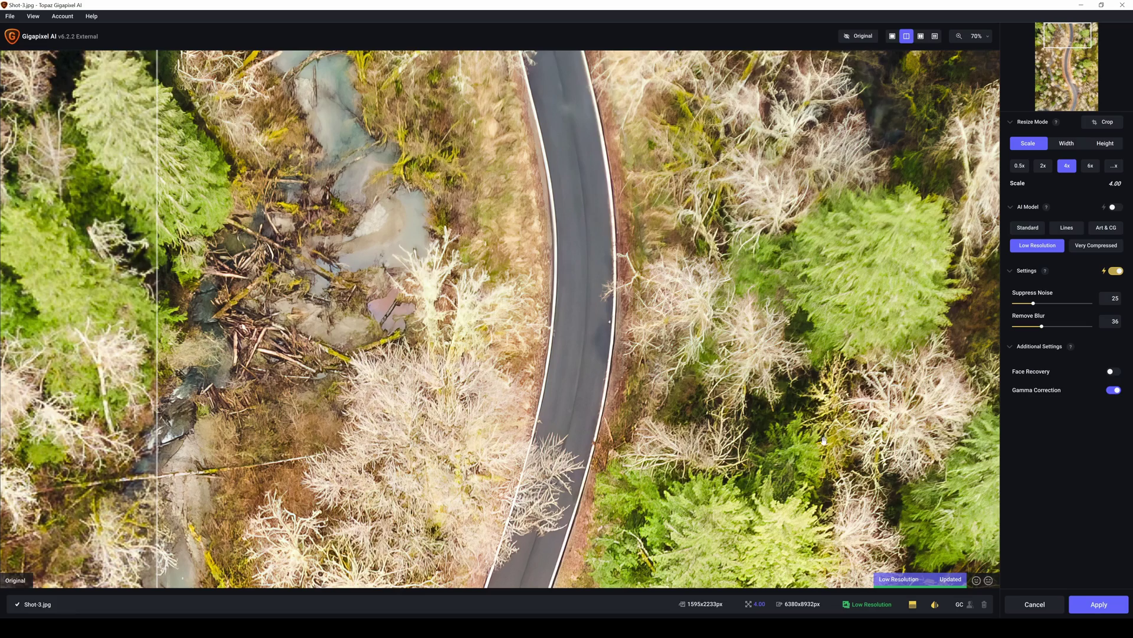
# Turn off automatic settings for the road photo, lower Suppress Noise, raise Remove Blur, and apply the upscale.
pyautogui.click(1117, 272)
pyautogui.moveTo(1034, 304); pyautogui.dragTo(1019, 306)
pyautogui.moveTo(1043, 328); pyautogui.dragTo(1064, 329)
pyautogui.click(1099, 604)
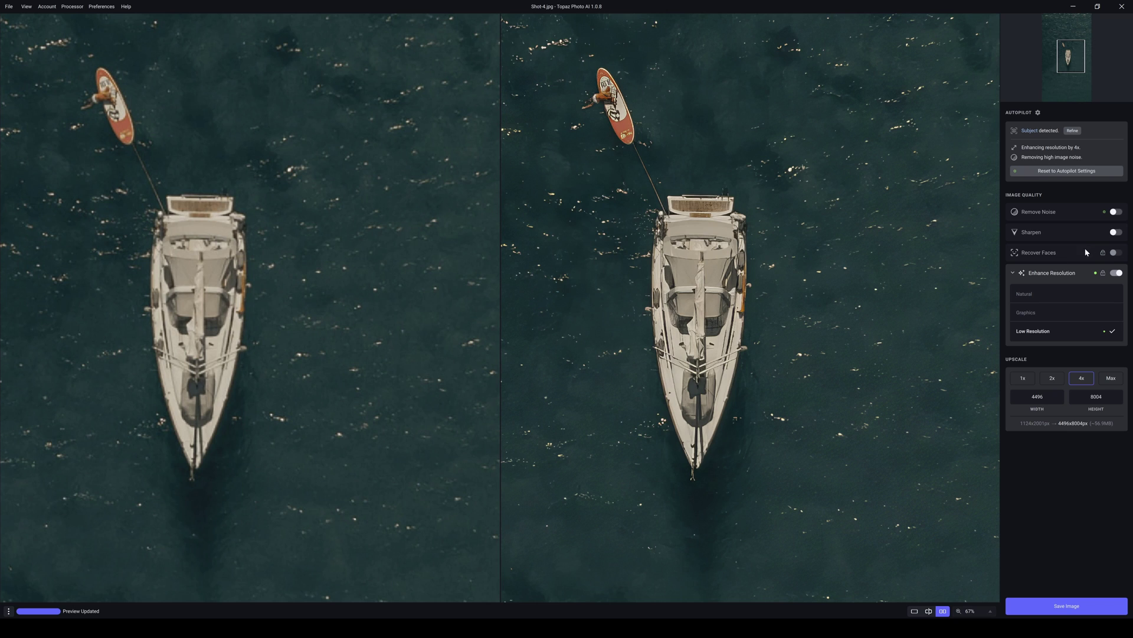
# In Topaz Photo AI, compare the Natural, Graphics and Low Resolution models on the sailboat photo, ending on Natural.
pyautogui.click(1038, 294)
pyautogui.click(1029, 314)
pyautogui.click(1040, 334)
pyautogui.click(1026, 295)
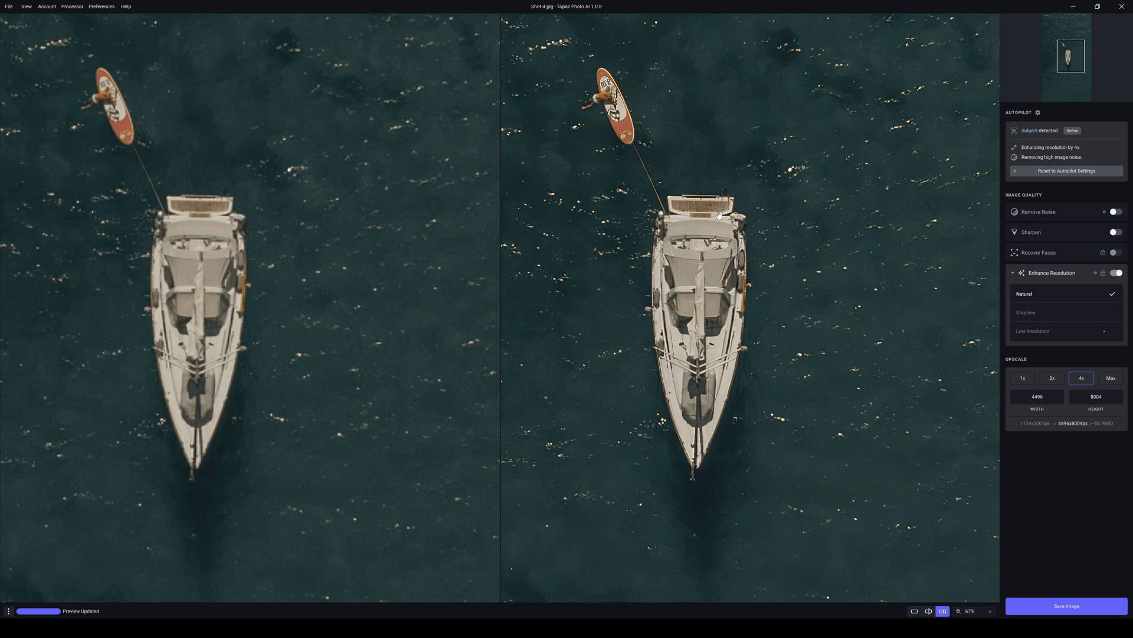
# Alternate the sailboat photo's Enhance Resolution model between Low Resolution and Natural, ending on Low Resolution.
pyautogui.click(1026, 332)
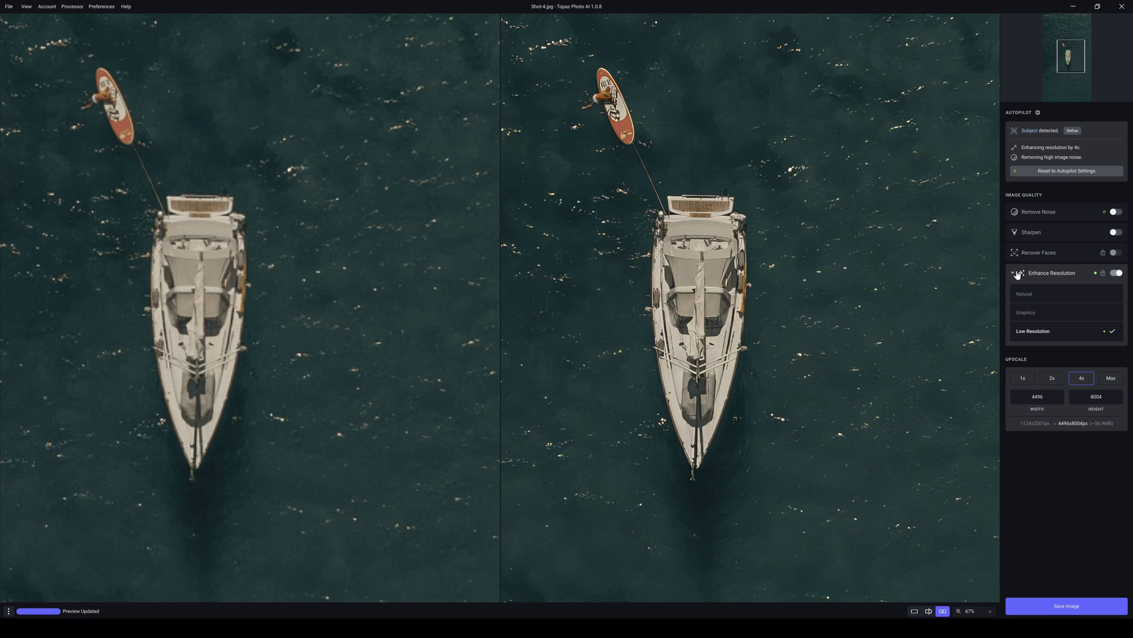
pyautogui.click(1027, 294)
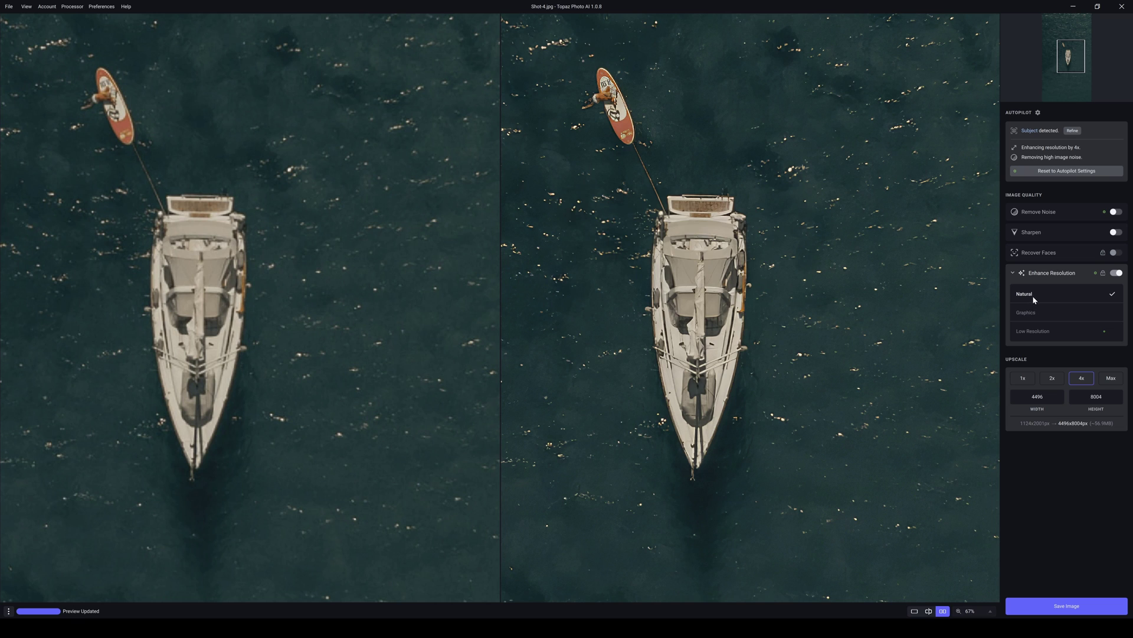
pyautogui.click(1037, 332)
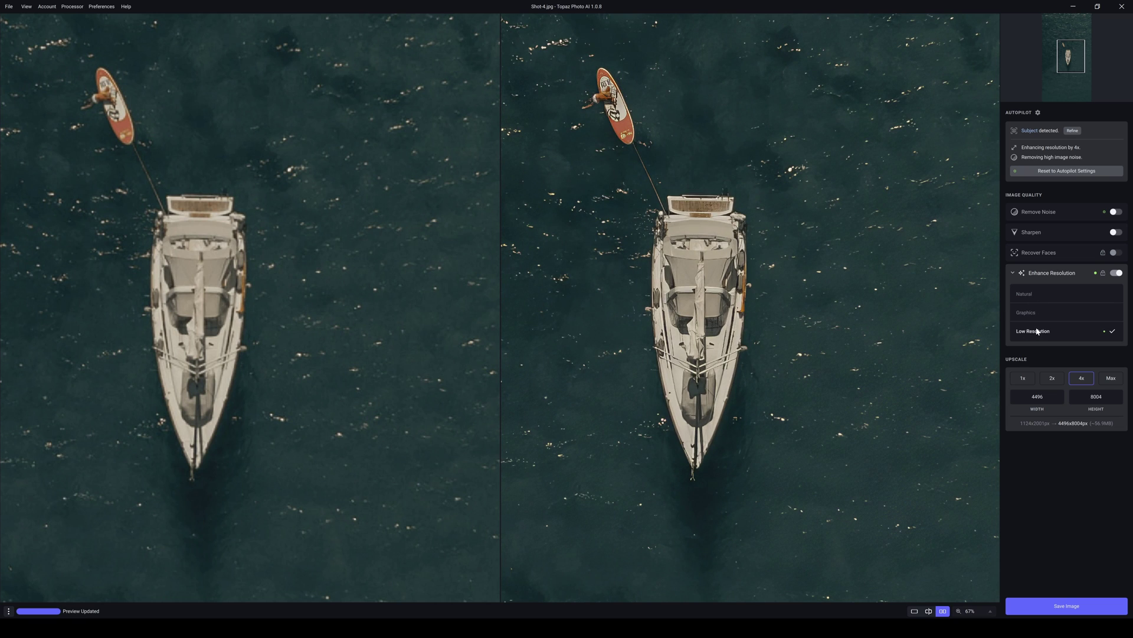
pyautogui.click(1030, 297)
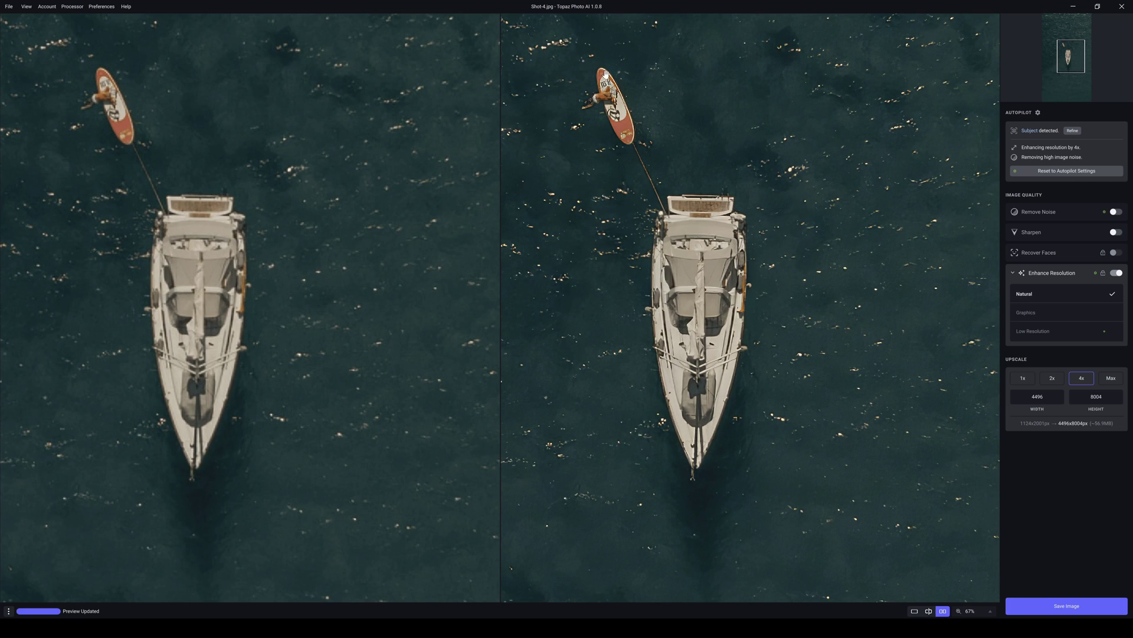
pyautogui.click(1029, 332)
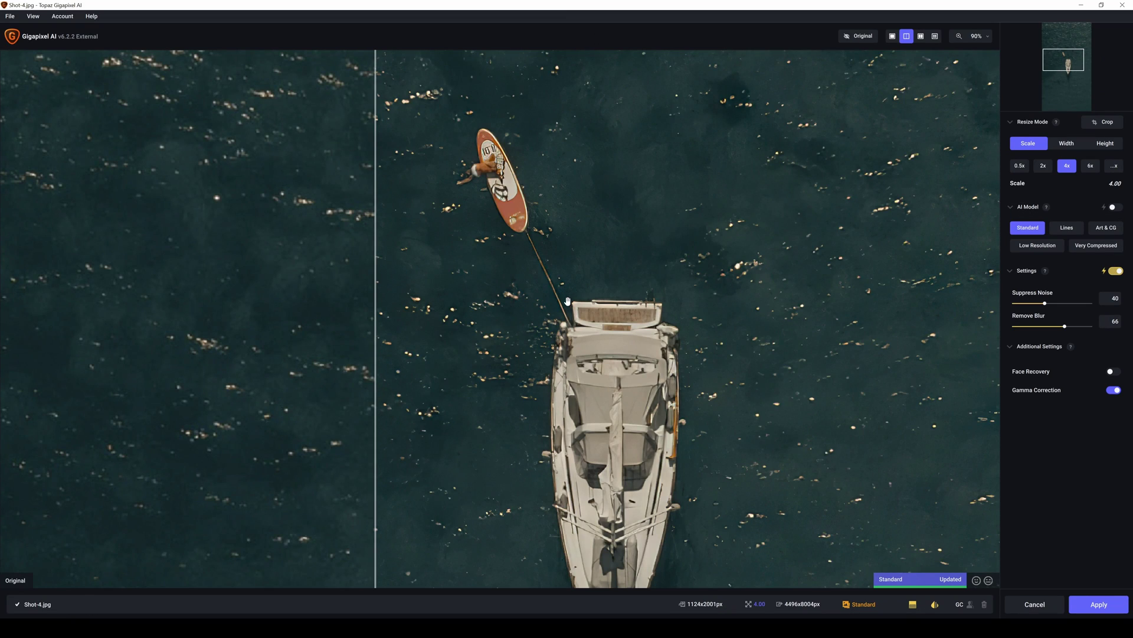
# In Gigapixel AI, inspect the sailboat and paddleboard in the 4x Standard upscale, and try the Lines and Art & CG models.
pyautogui.scroll(-5, 575, 292)
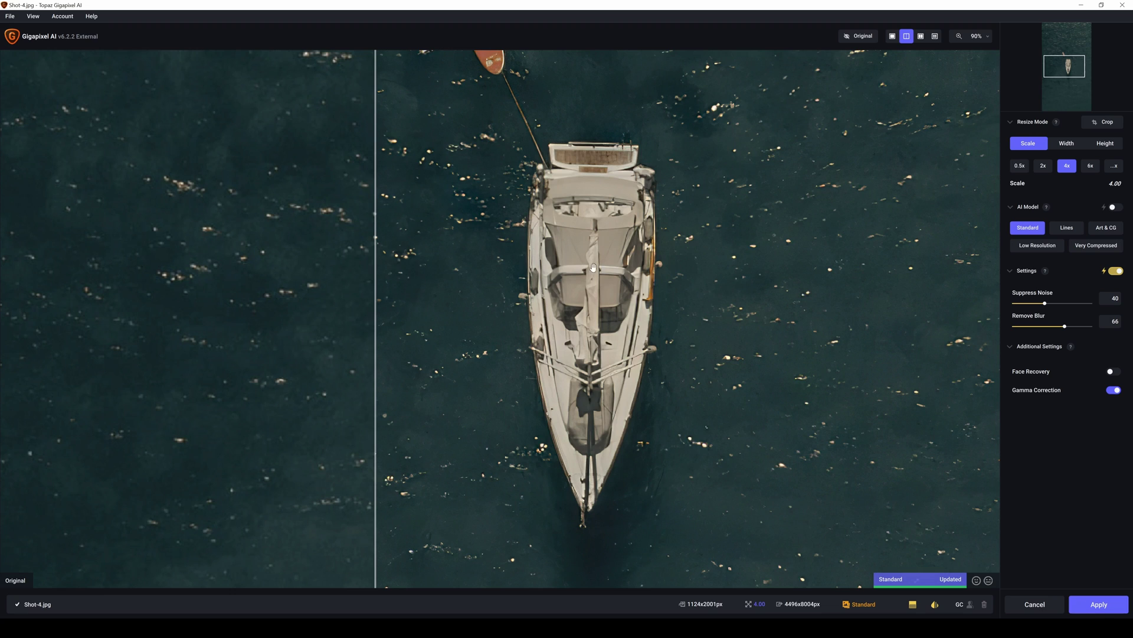
pyautogui.moveTo(593, 253); pyautogui.dragTo(593, 331)
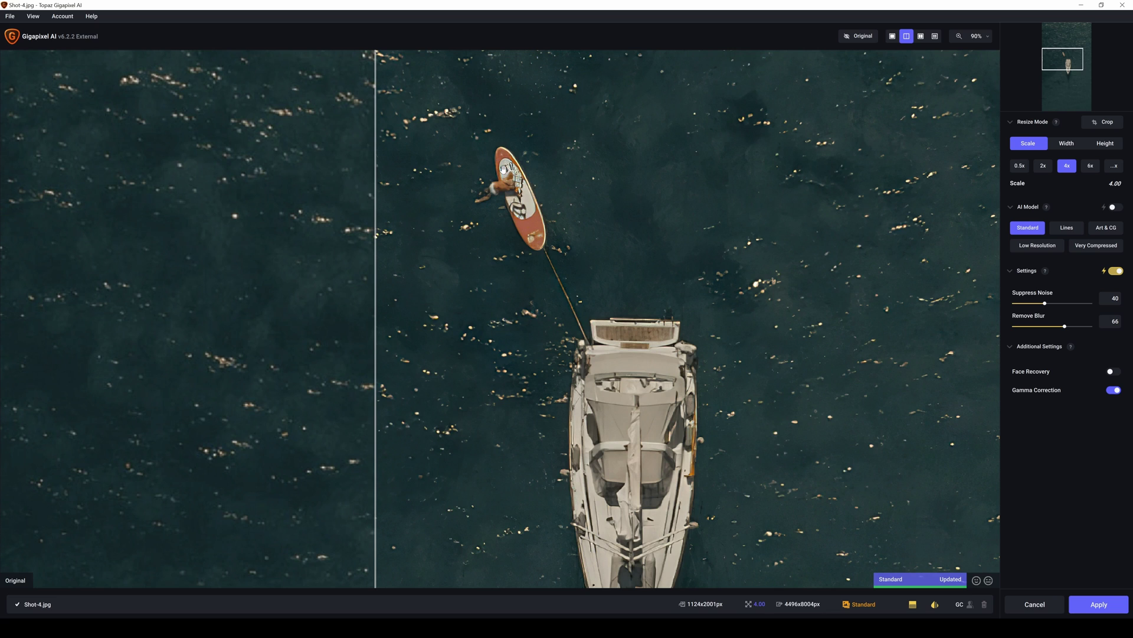
pyautogui.moveTo(1032, 236)
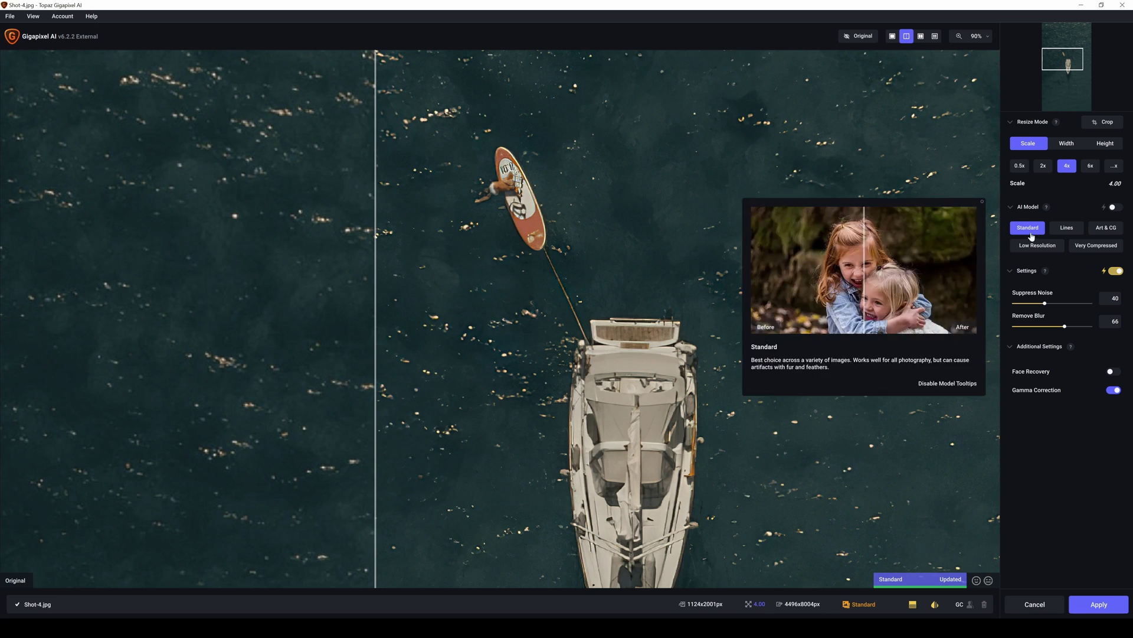
pyautogui.click(1068, 231)
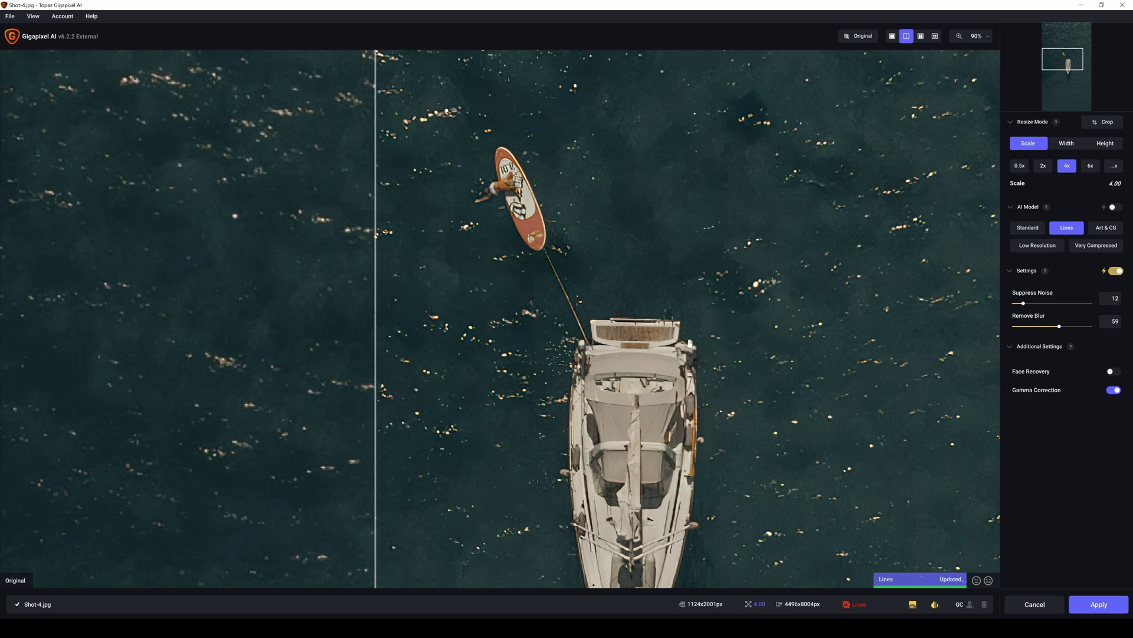
pyautogui.click(1102, 231)
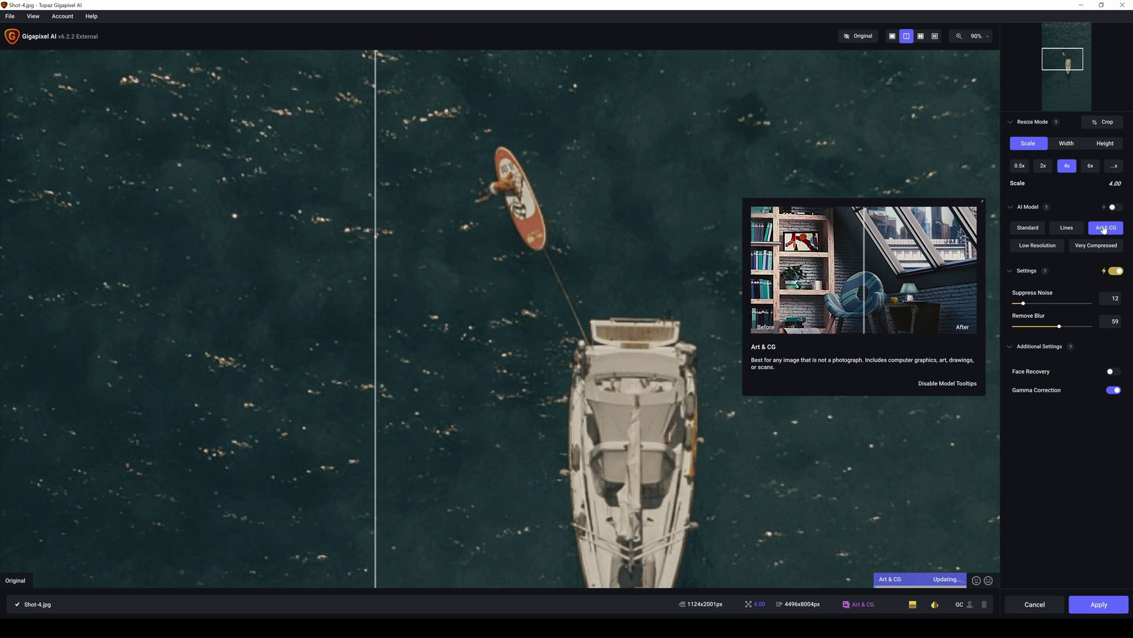
# Compare the Low Resolution, Very Compressed and Standard models on the sailboat photo, ending on Standard.
pyautogui.moveTo(1042, 248)
pyautogui.click(1042, 248)
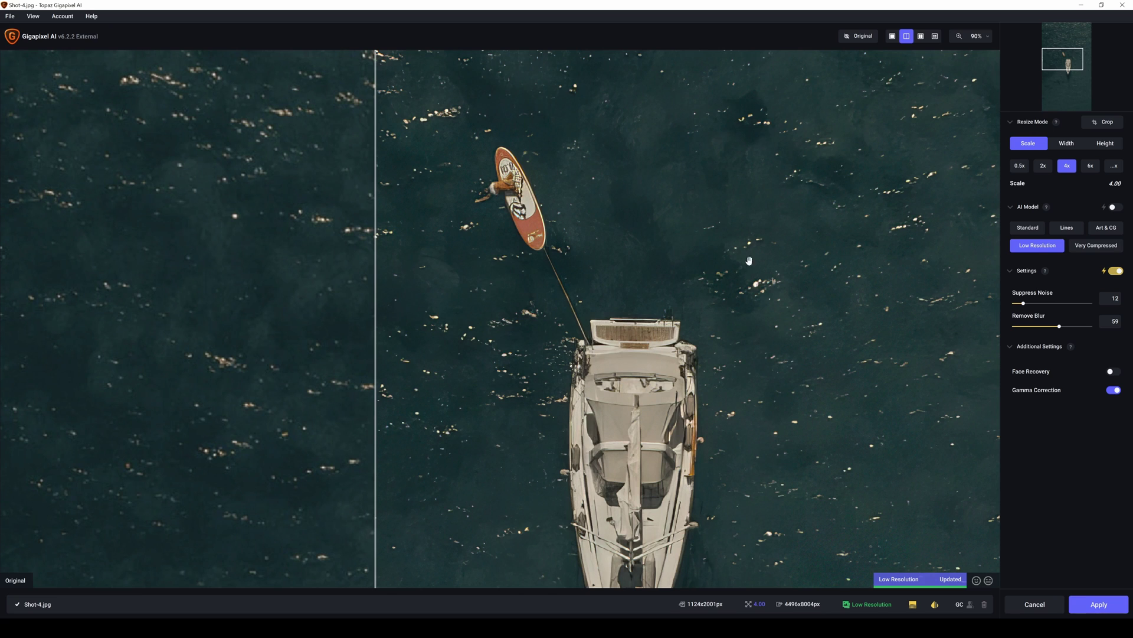
pyautogui.click(1091, 248)
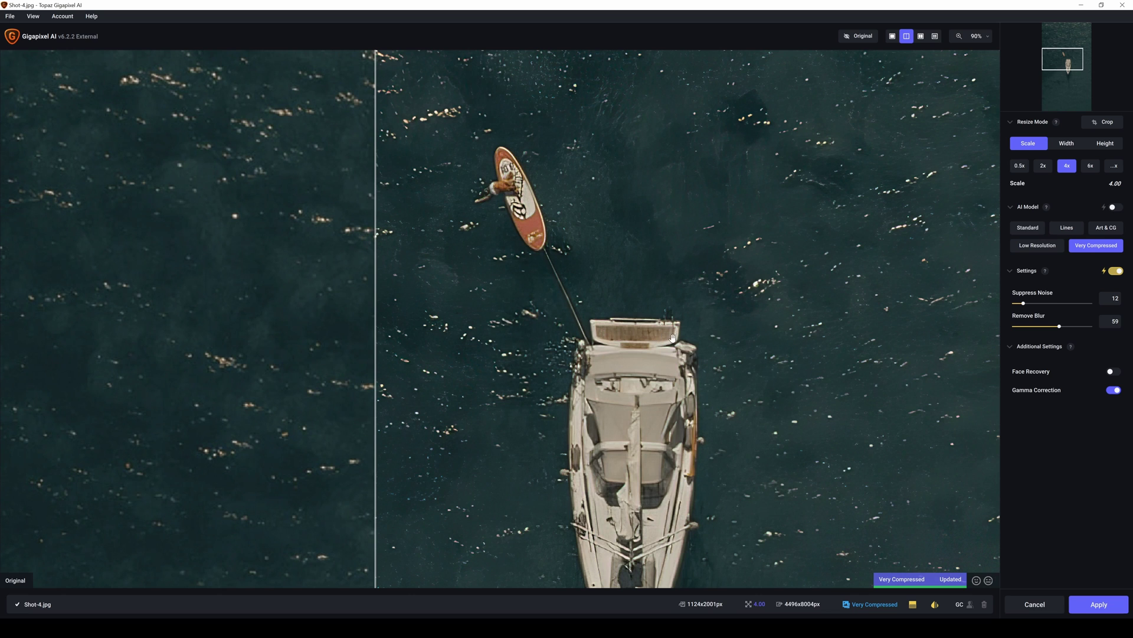
pyautogui.click(1029, 229)
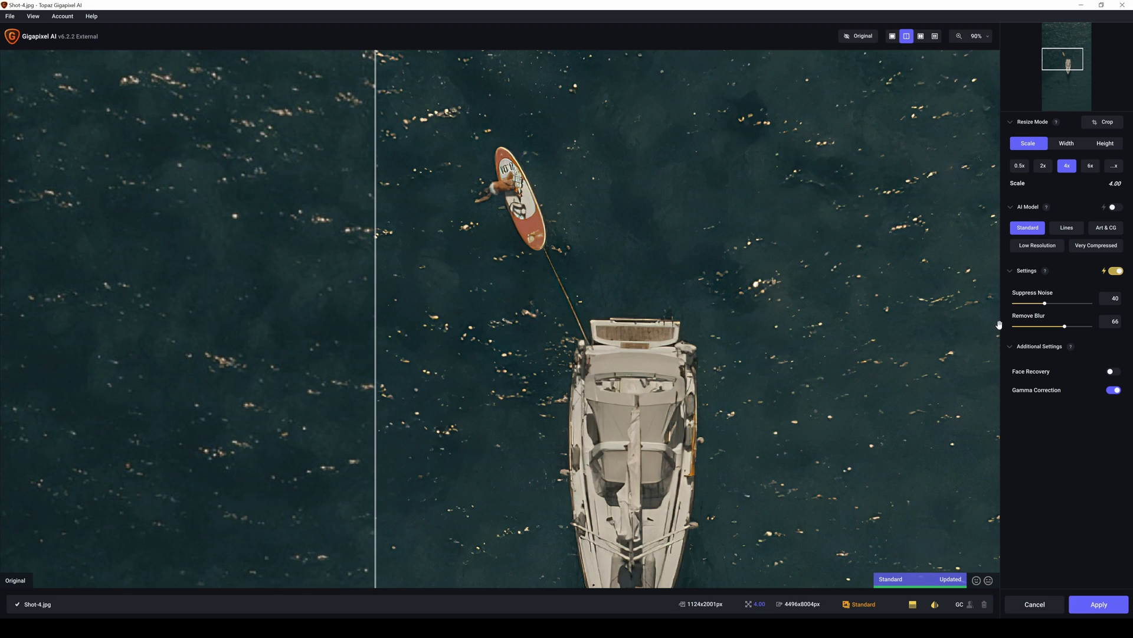
# Turn off automatic settings for the sailboat photo and adjust Suppress Noise to 33 and Remove Blur to 50.
pyautogui.click(1117, 272)
pyautogui.click(1047, 305)
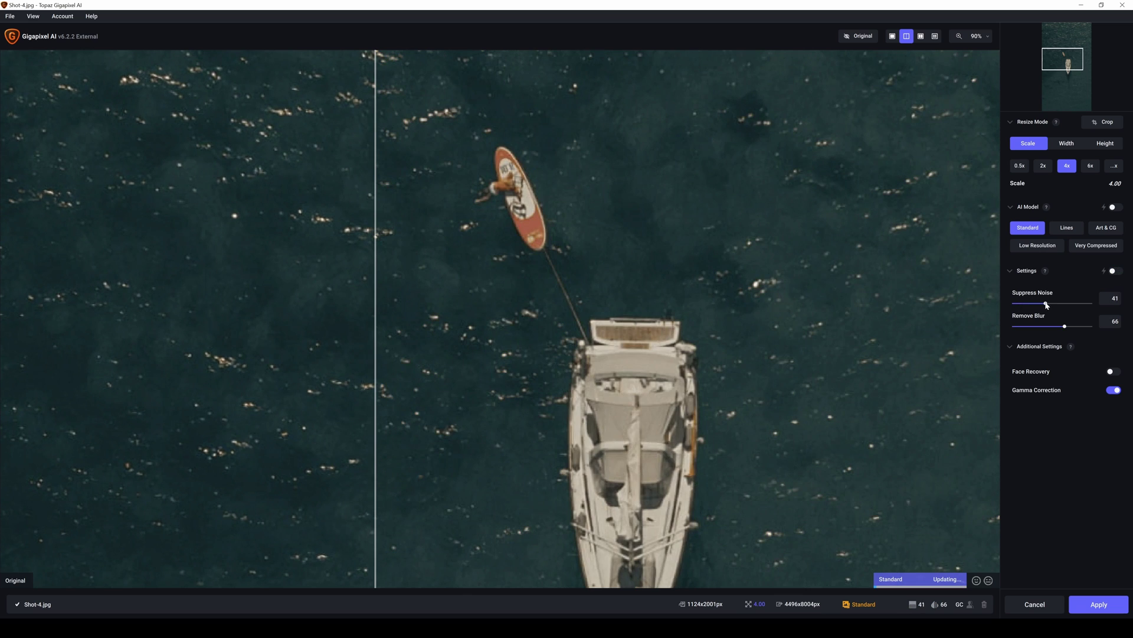
pyautogui.click(1027, 303)
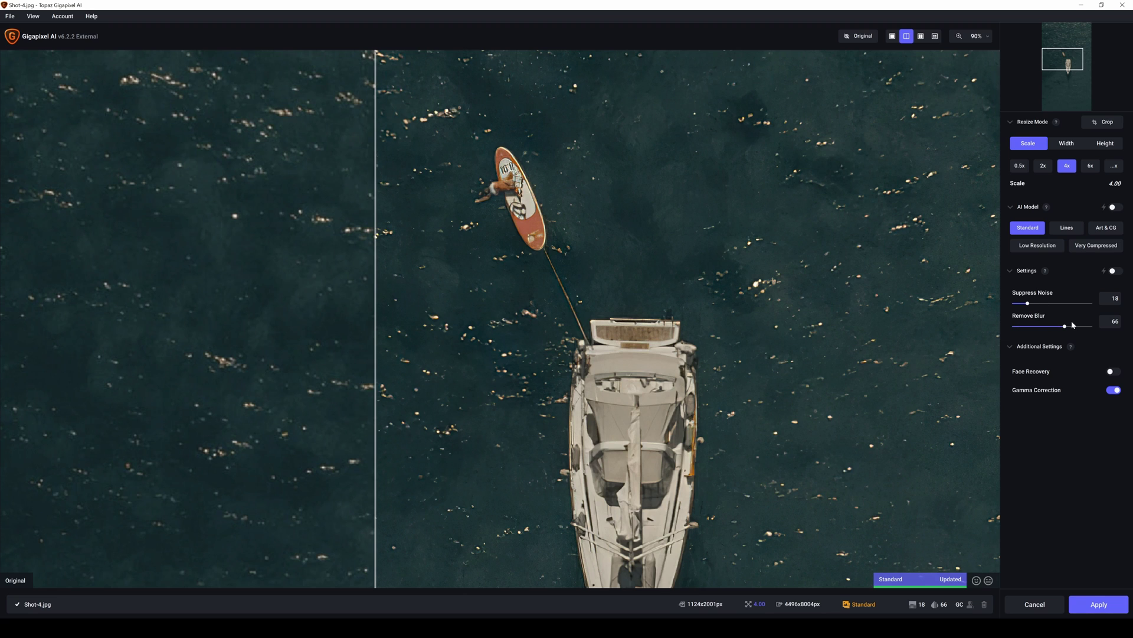
pyautogui.moveTo(1066, 328); pyautogui.dragTo(1081, 327)
pyautogui.moveTo(1081, 326); pyautogui.dragTo(1035, 326)
pyautogui.moveTo(1035, 326); pyautogui.dragTo(1040, 303)
pyautogui.moveTo(1020, 226)
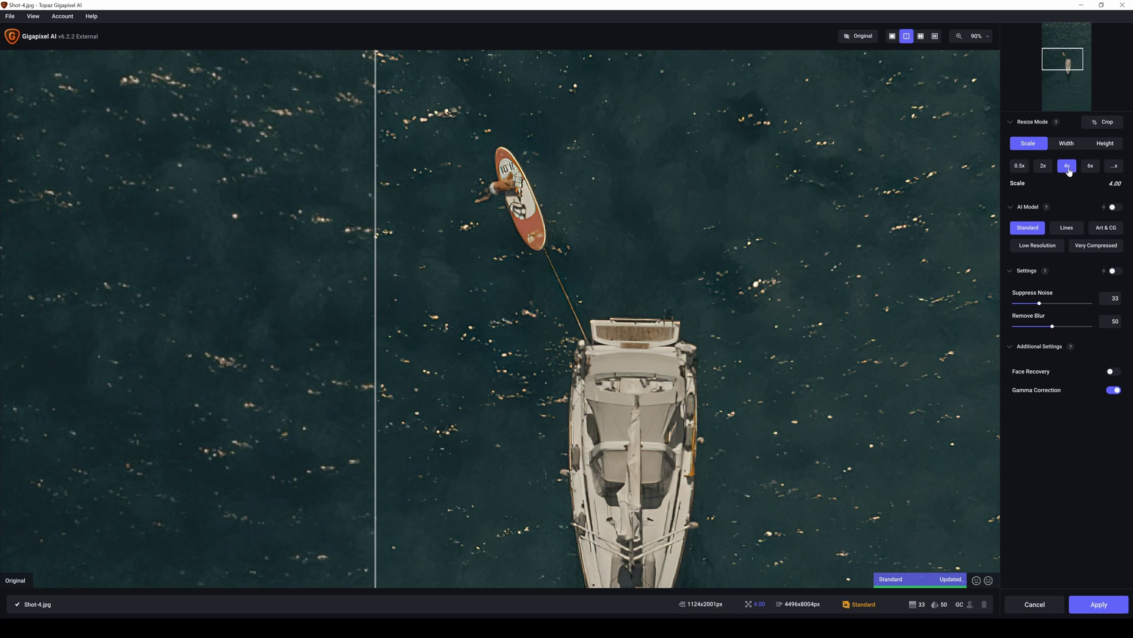
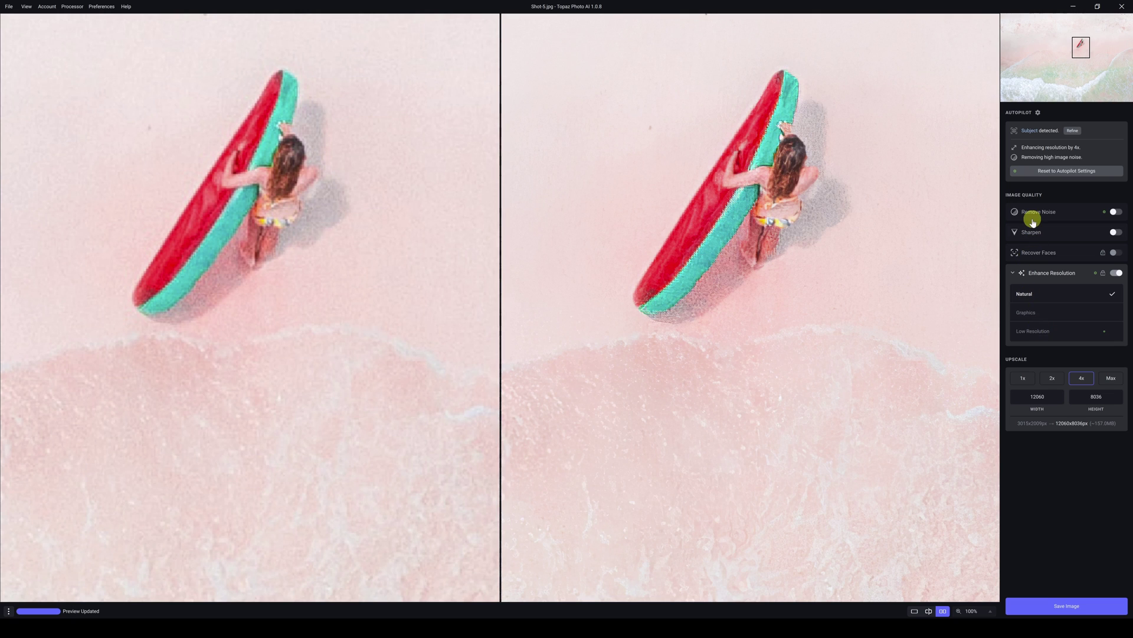
# In Topaz Photo AI, compare the Low Resolution and Natural models on the pink beach photo, end on Low Resolution, and save the image.
pyautogui.click(1039, 335)
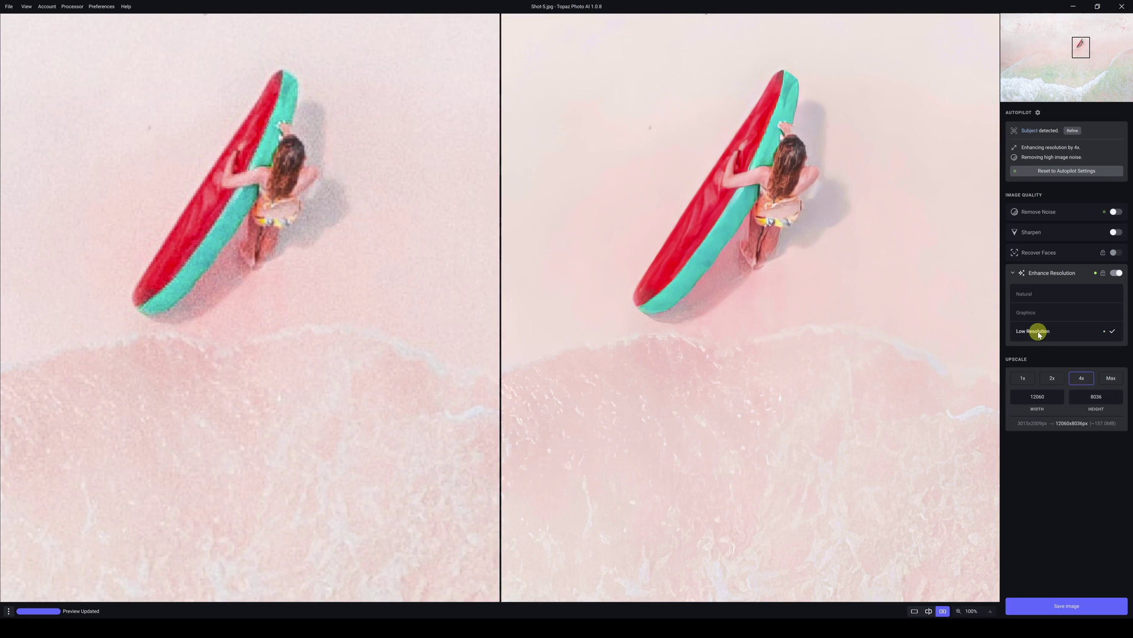
pyautogui.click(705, 206)
pyautogui.click(1026, 295)
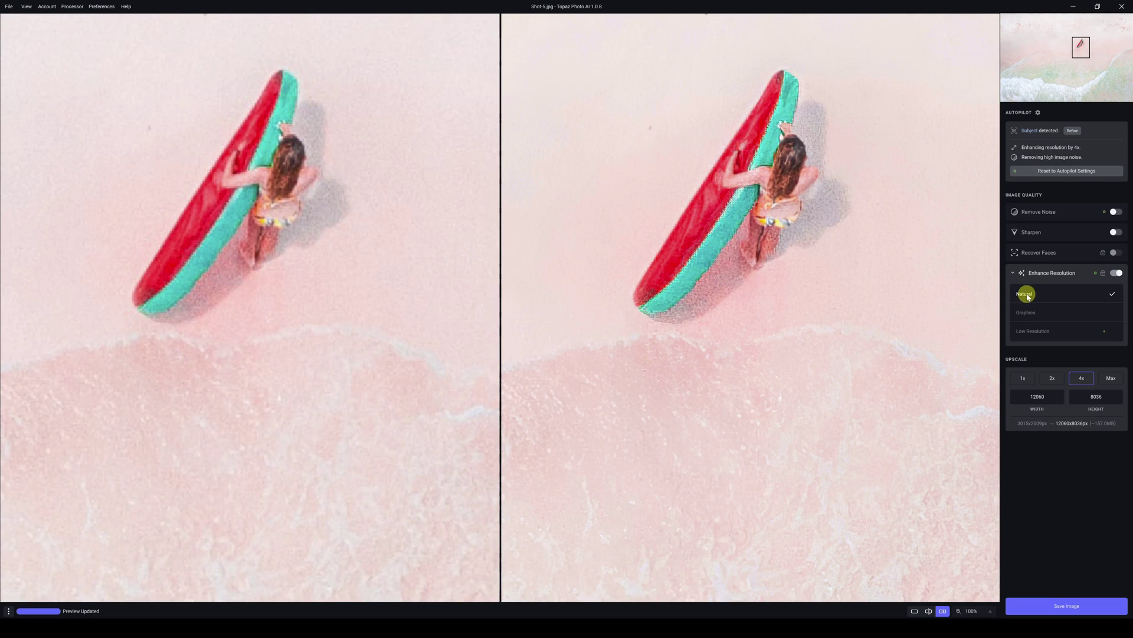
pyautogui.click(1028, 332)
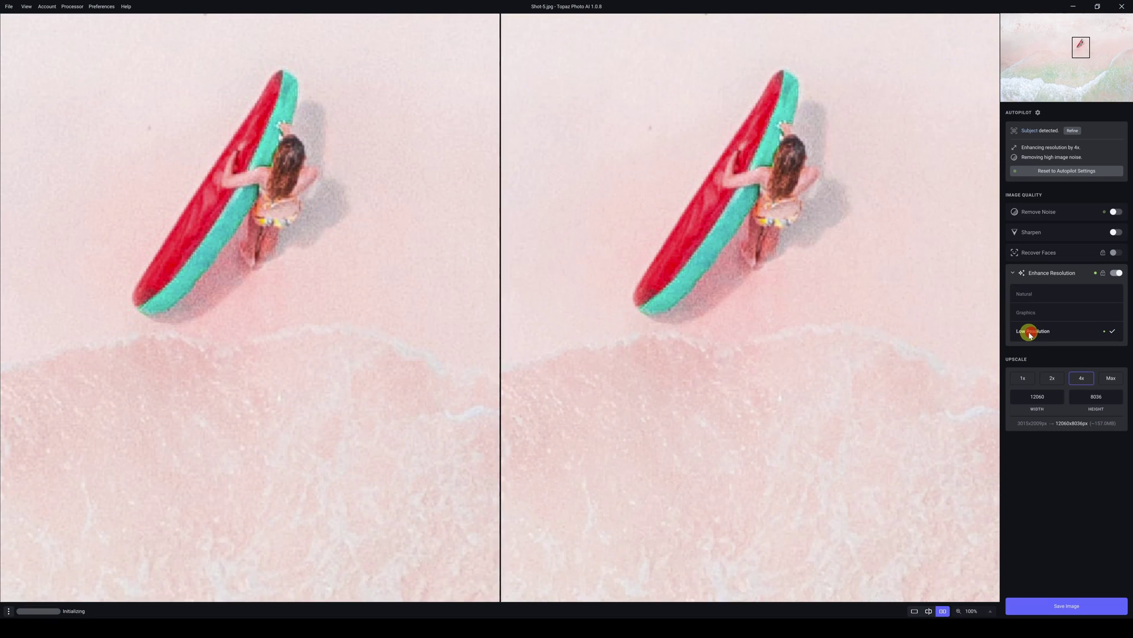
pyautogui.click(1022, 300)
pyautogui.click(1030, 332)
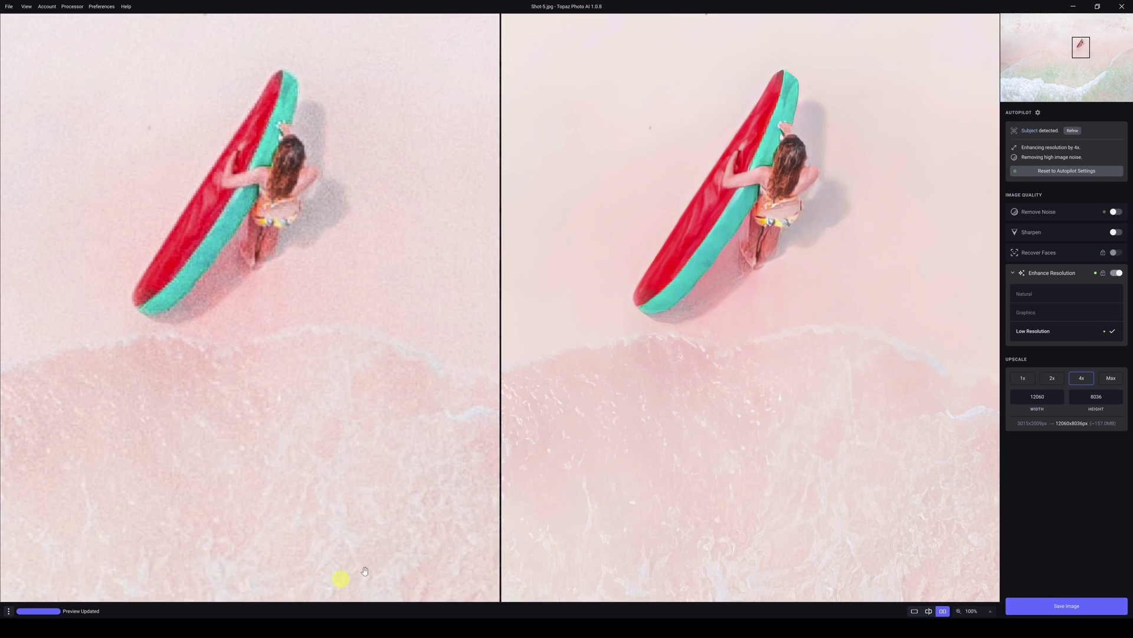
pyautogui.click(1067, 604)
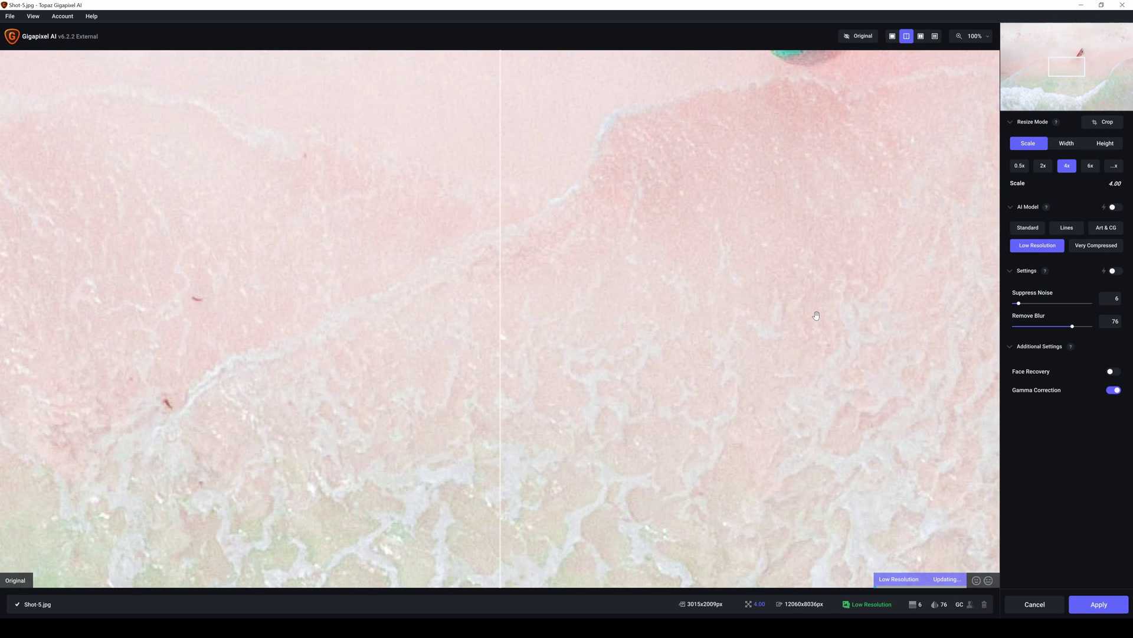
# In Gigapixel AI, inspect the woman and watermelon float in the Low Resolution upscale, moving the before/after divider clear of them.
pyautogui.moveTo(781, 277); pyautogui.dragTo(594, 545)
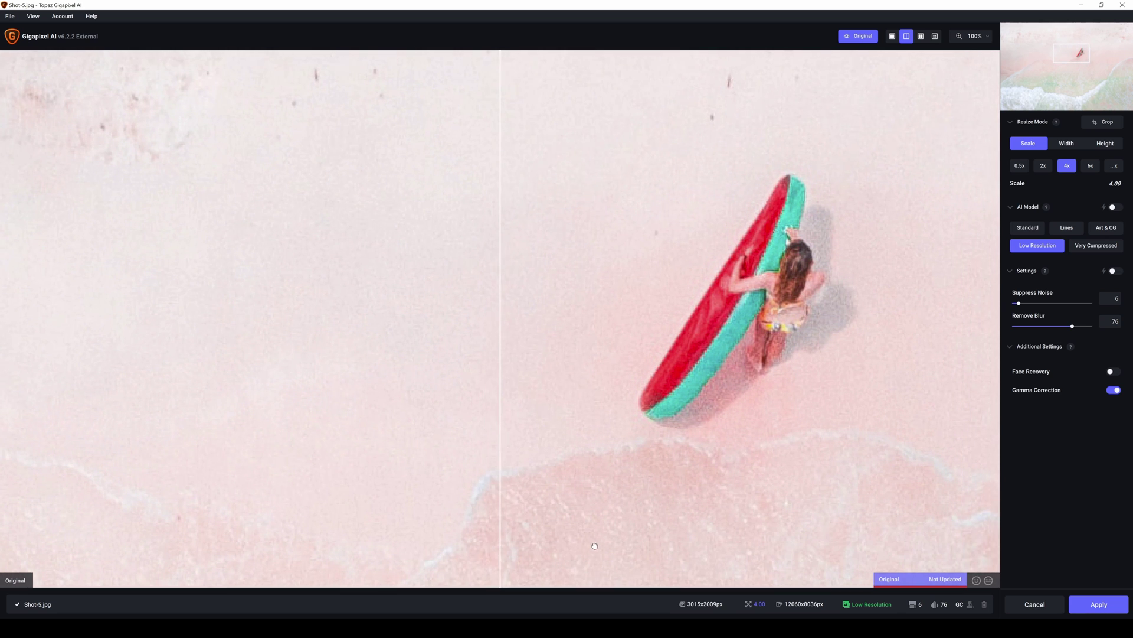
pyautogui.moveTo(675, 387); pyautogui.dragTo(509, 384)
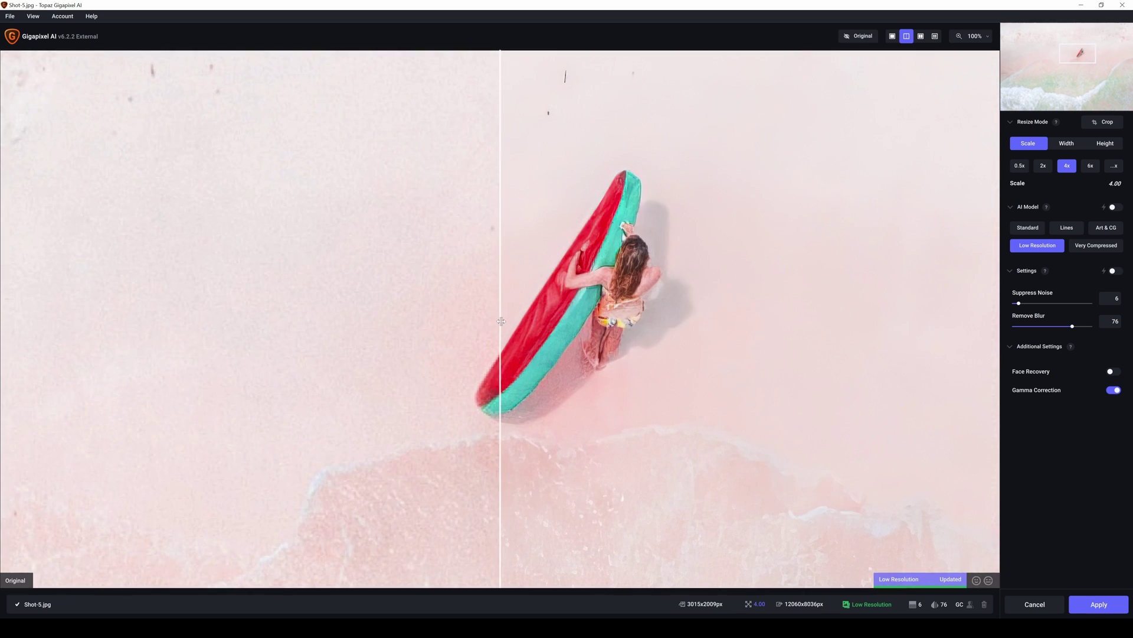
pyautogui.moveTo(501, 321); pyautogui.dragTo(305, 360)
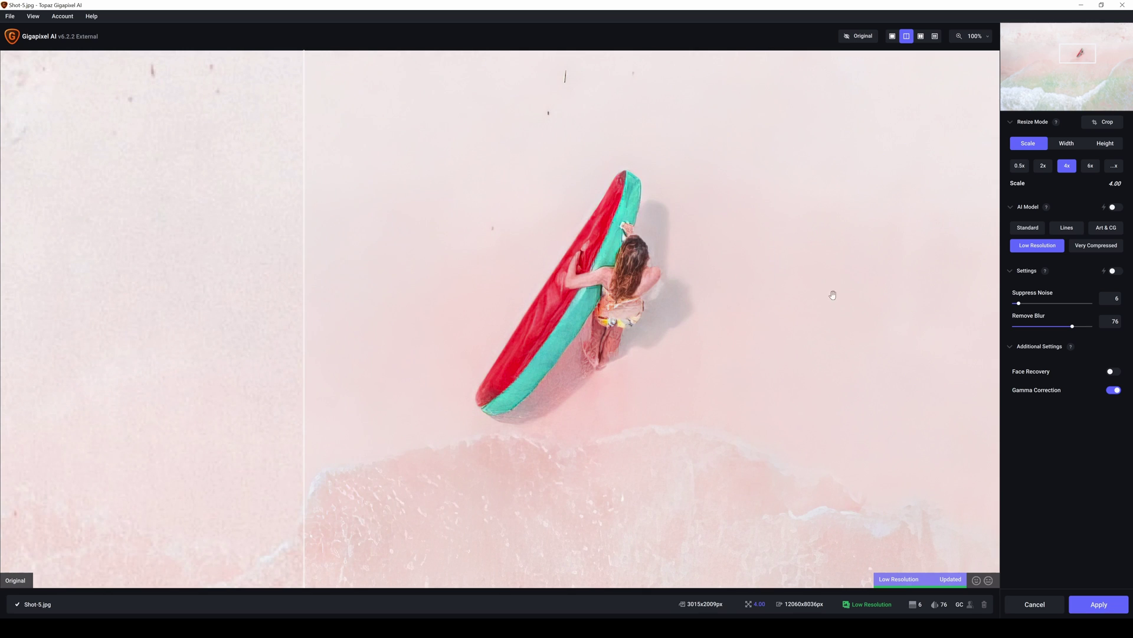
# Turn on automatic settings for the beach photo's Low Resolution upscale and inspect the woman and float in a wider view.
pyautogui.click(1114, 271)
pyautogui.scroll(-3, 611, 319)
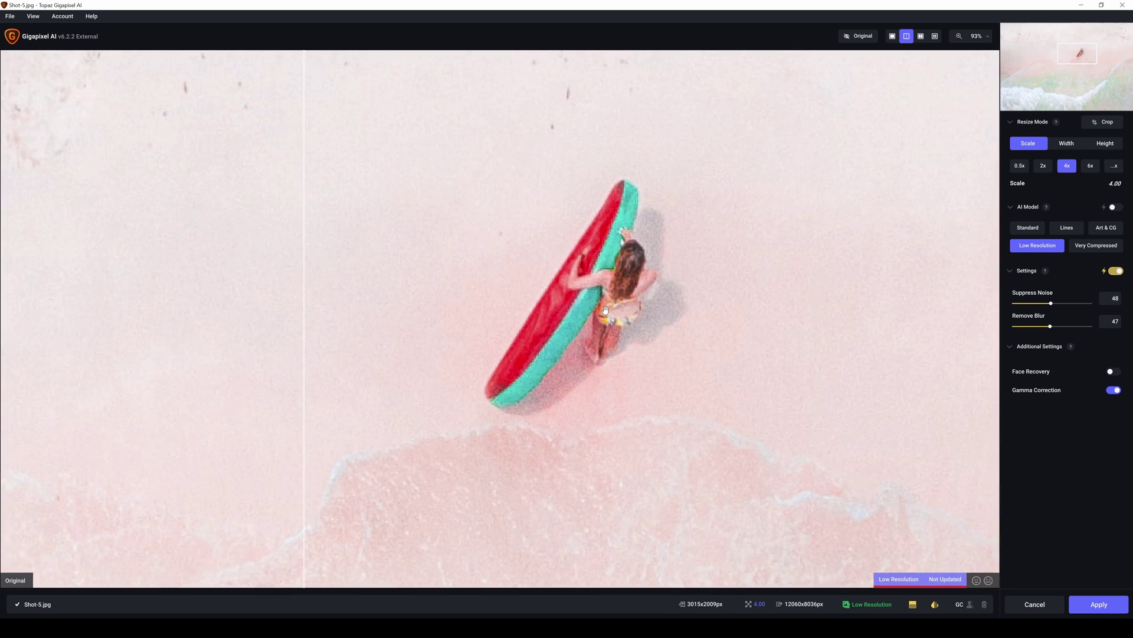
pyautogui.moveTo(591, 327); pyautogui.dragTo(551, 294)
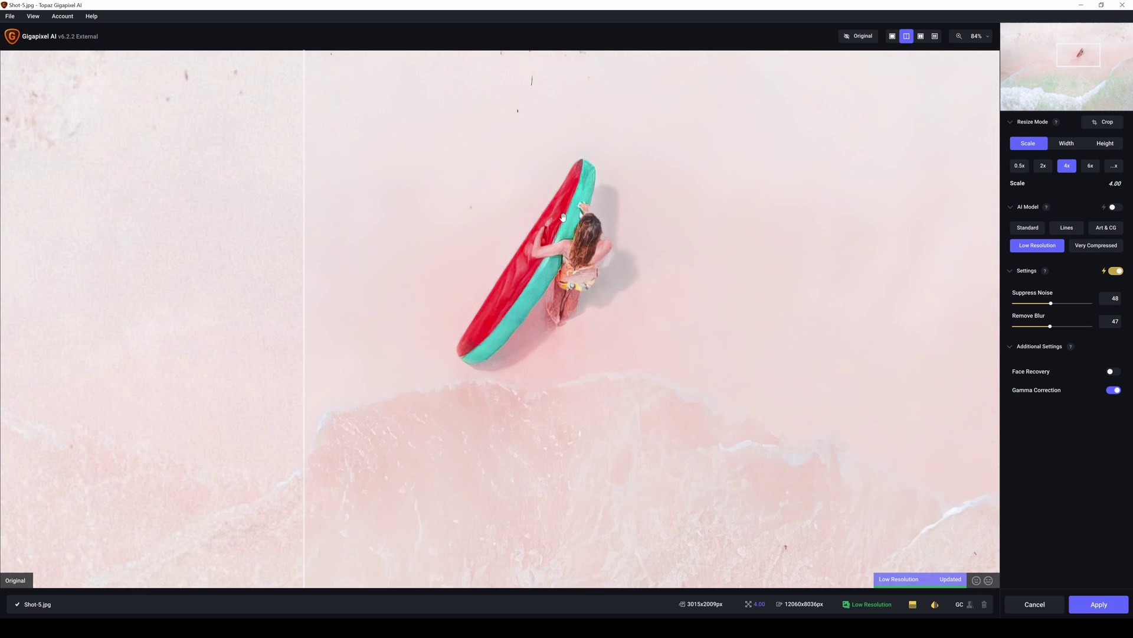
# Compare the Standard, Low Resolution and Very Compressed models on the woman and watermelon float in the beach photo.
pyautogui.click(1020, 230)
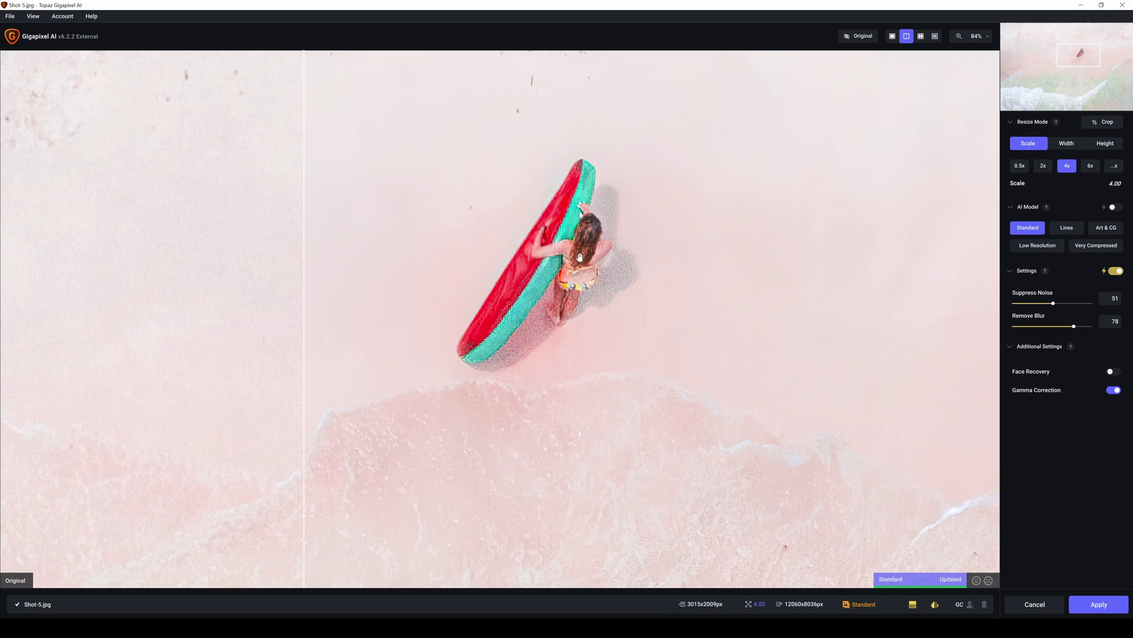
pyautogui.click(1038, 245)
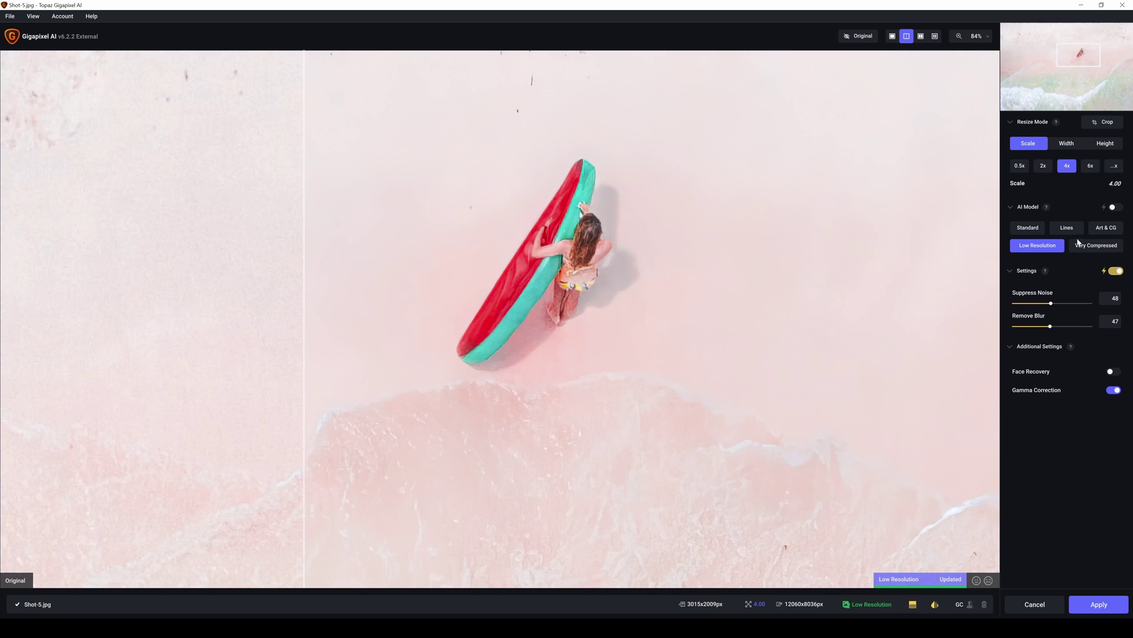
pyautogui.click(1097, 248)
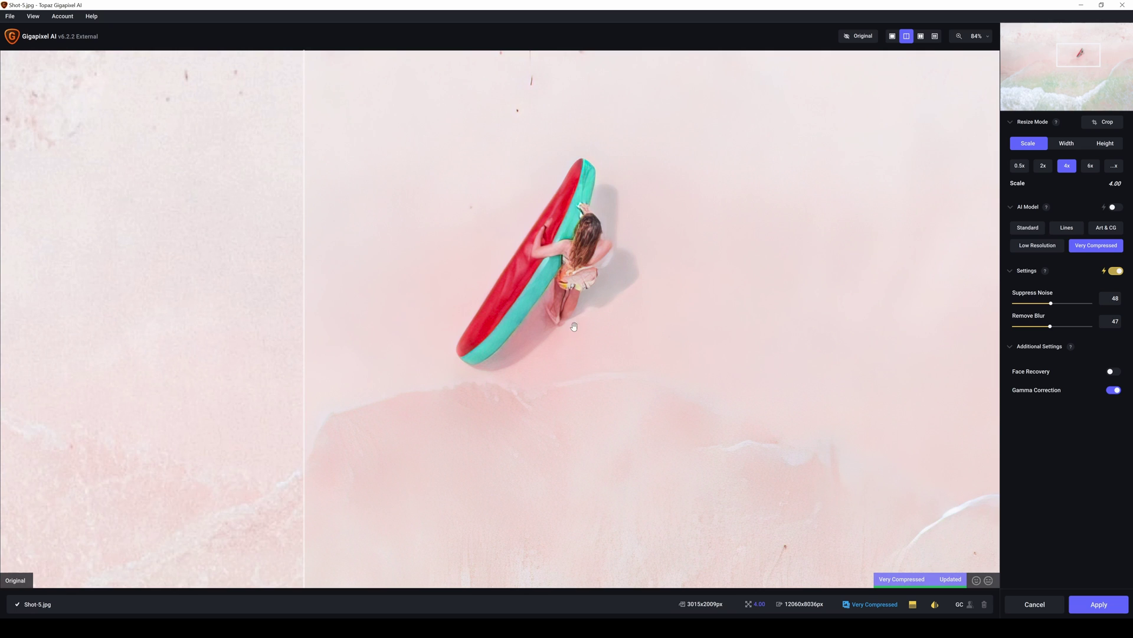
# Examine the surrounding sand and shoreline in a wider view with the Very Compressed, Standard and Low Resolution models, returning to Very Compressed.
pyautogui.scroll(-5, 581, 330)
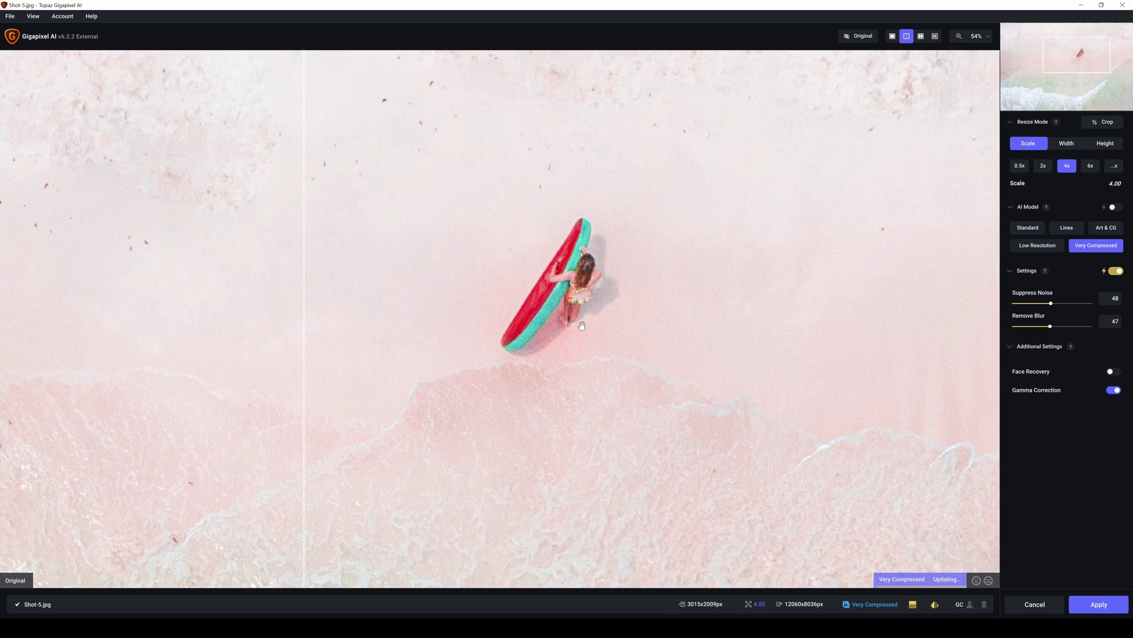
pyautogui.scroll(-1, 580, 324)
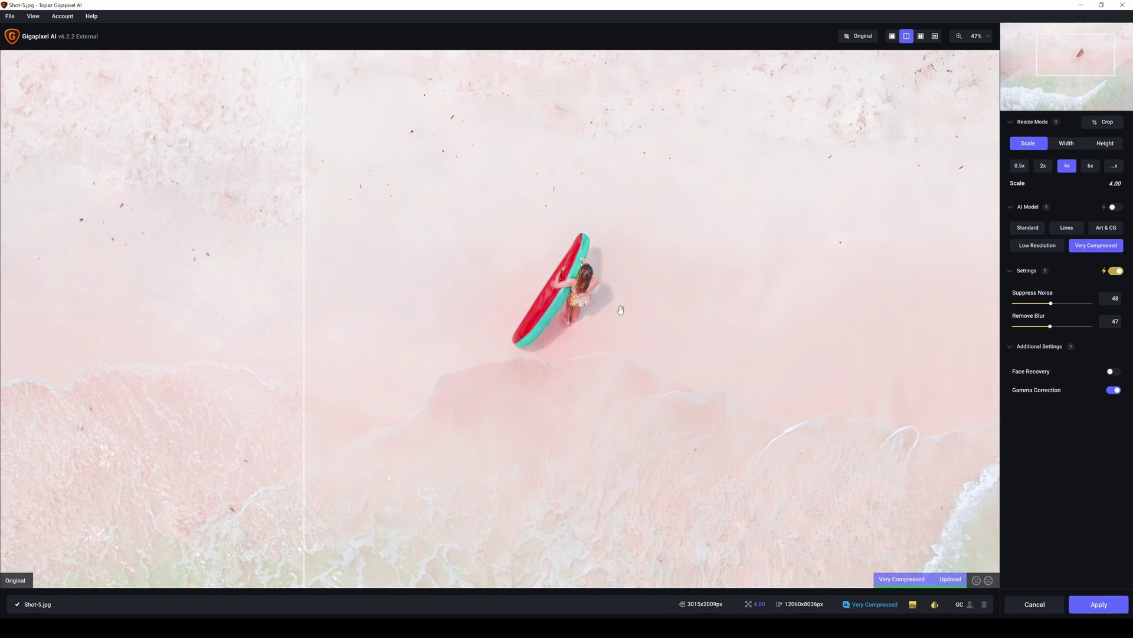
pyautogui.click(1030, 229)
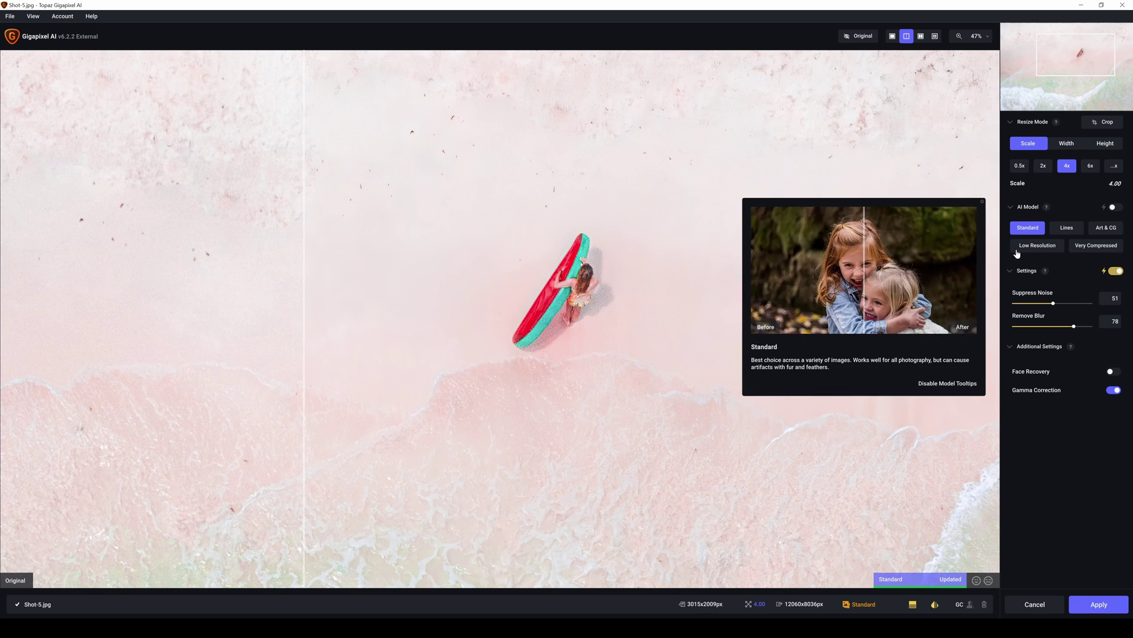
pyautogui.click(1040, 247)
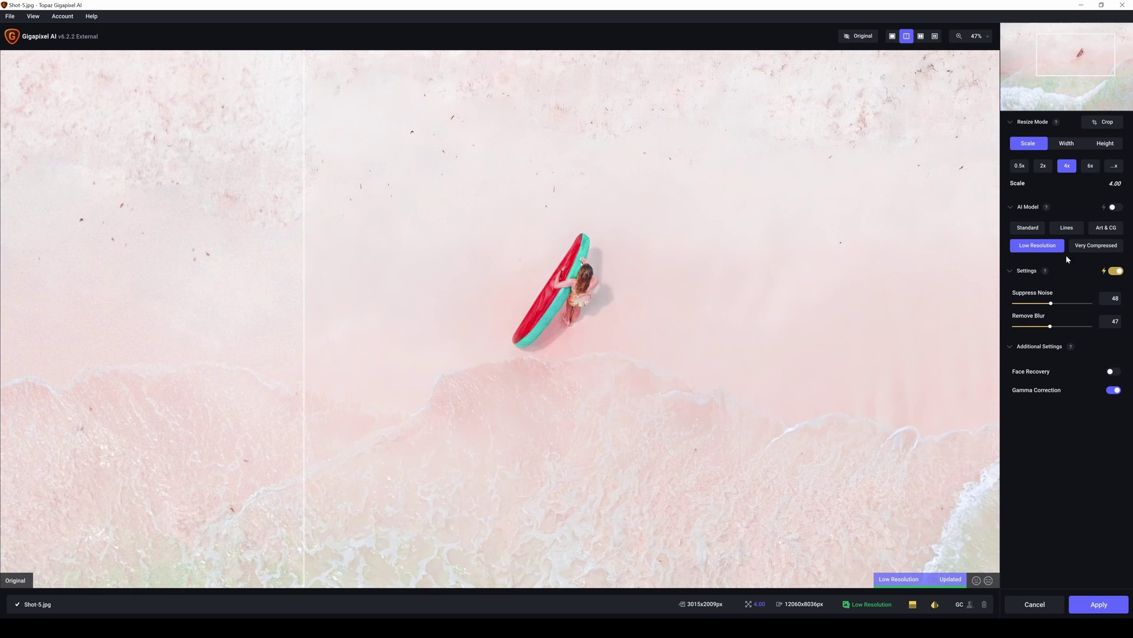
pyautogui.click(1095, 245)
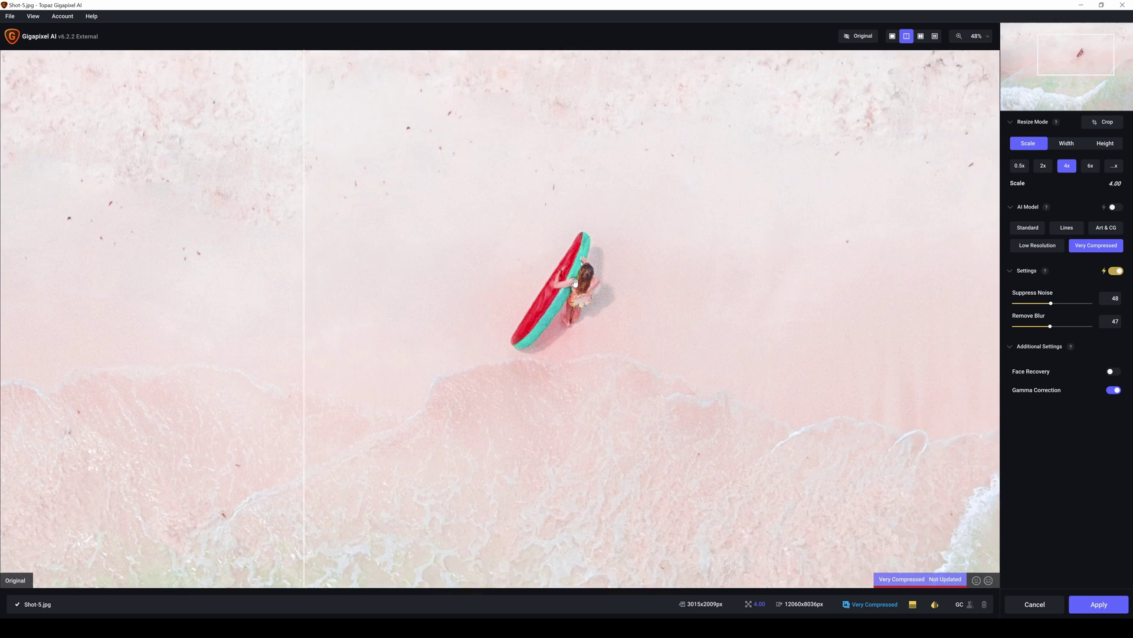
# Recheck the woman and float up close with Low Resolution and Standard, then settle on Very Compressed and inspect the wider beach.
pyautogui.scroll(2, 579, 279)
pyautogui.scroll(1, 579, 280)
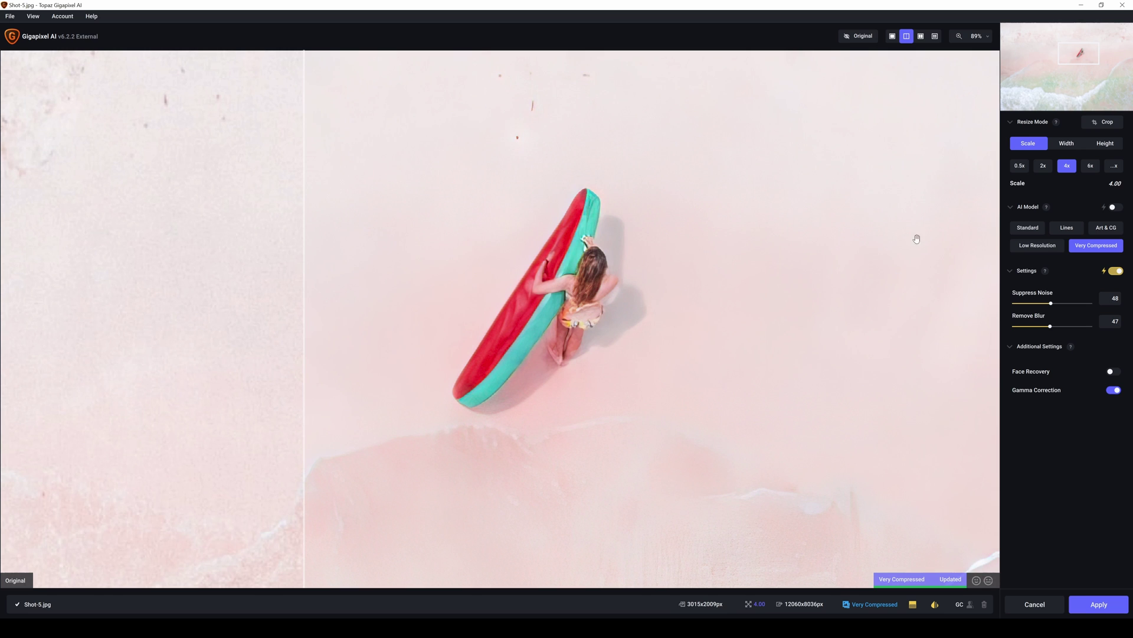
pyautogui.moveTo(1053, 251)
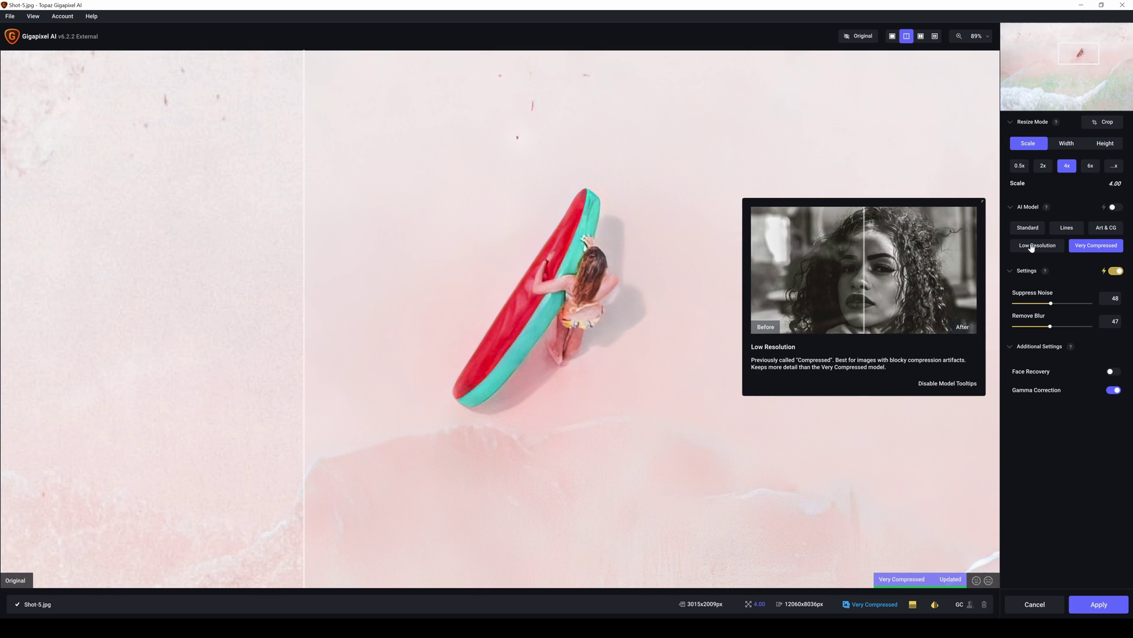
pyautogui.click(1031, 247)
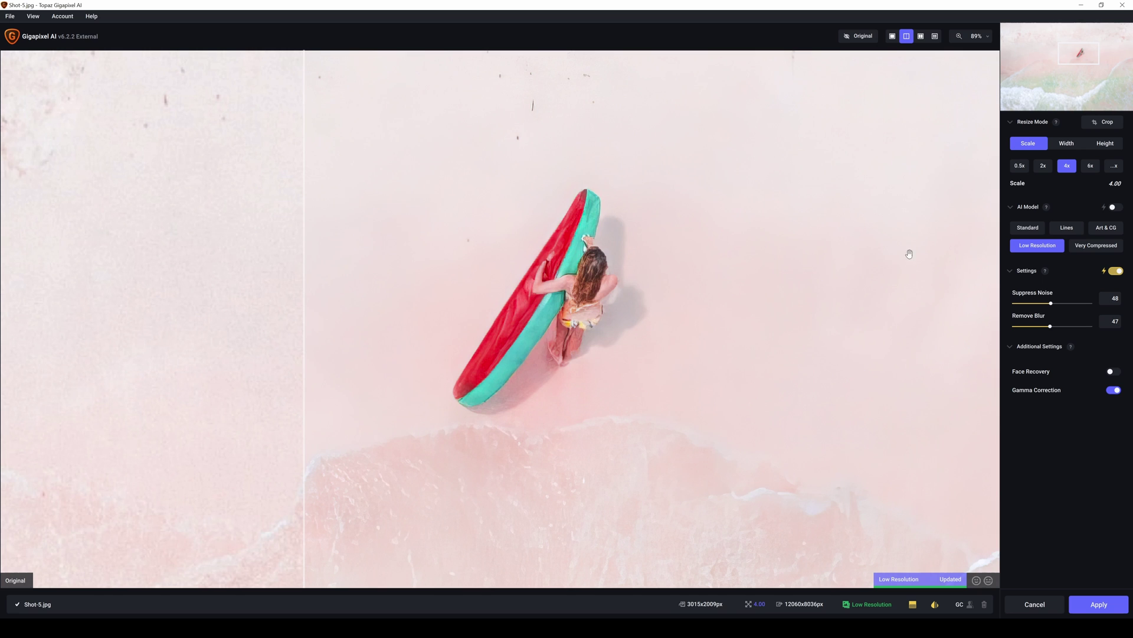
pyautogui.click(1028, 227)
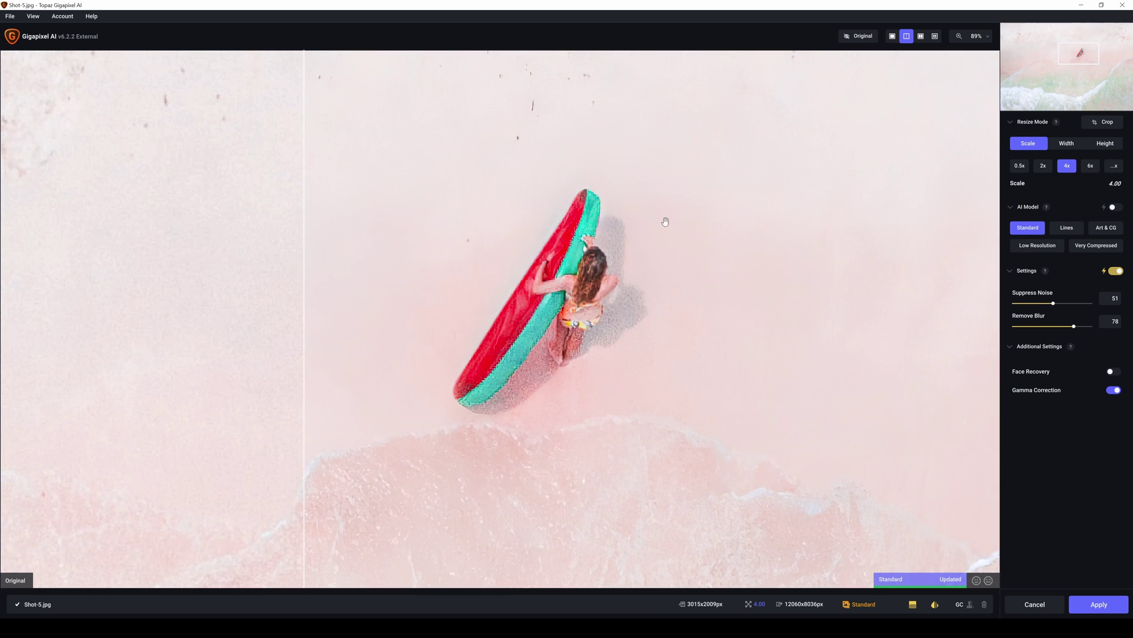
pyautogui.click(1096, 245)
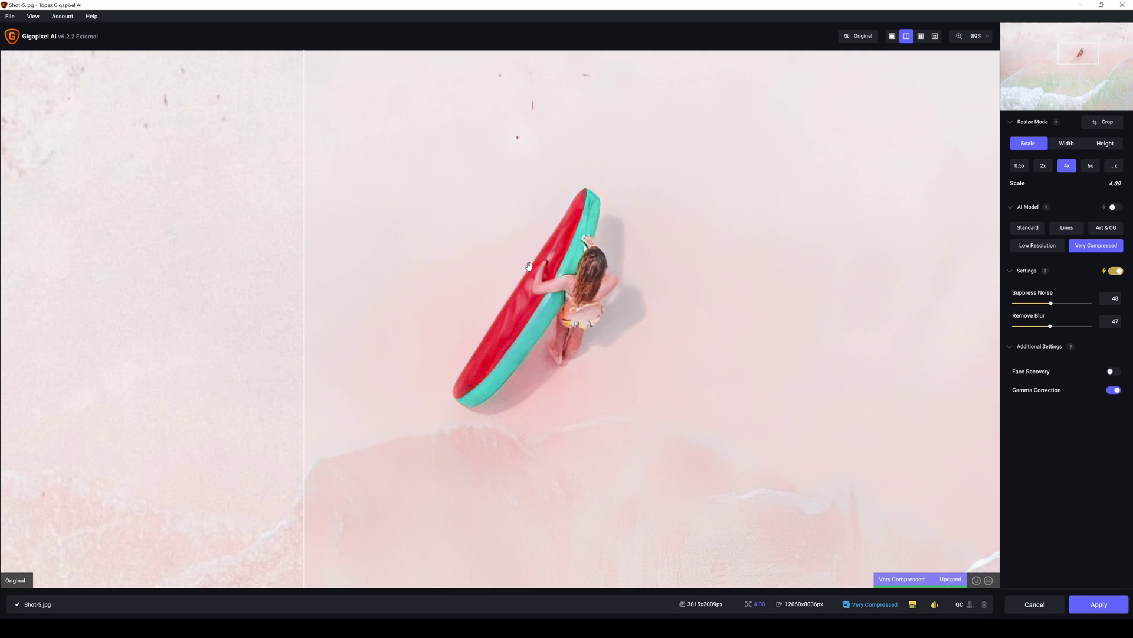
pyautogui.scroll(-5, 529, 267)
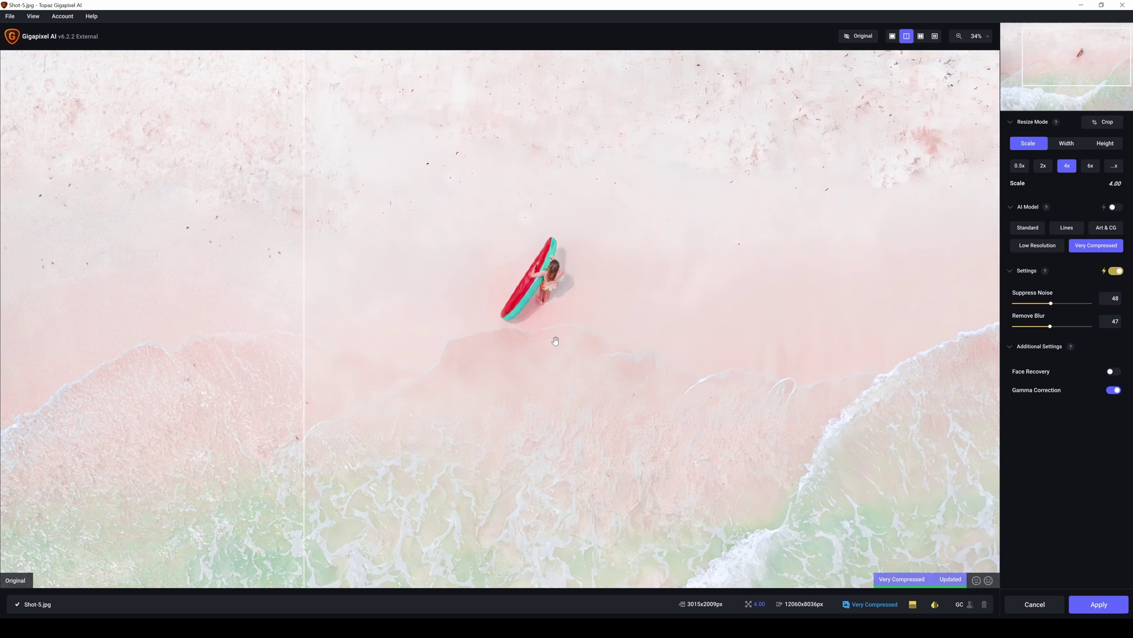
pyautogui.moveTo(554, 342); pyautogui.dragTo(557, 340)
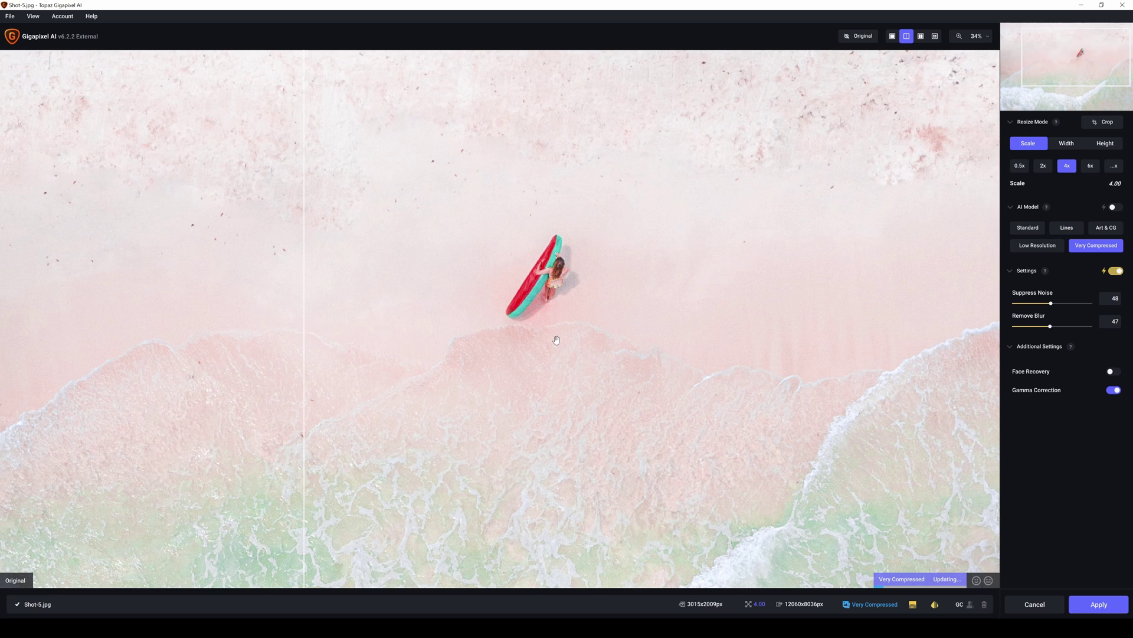